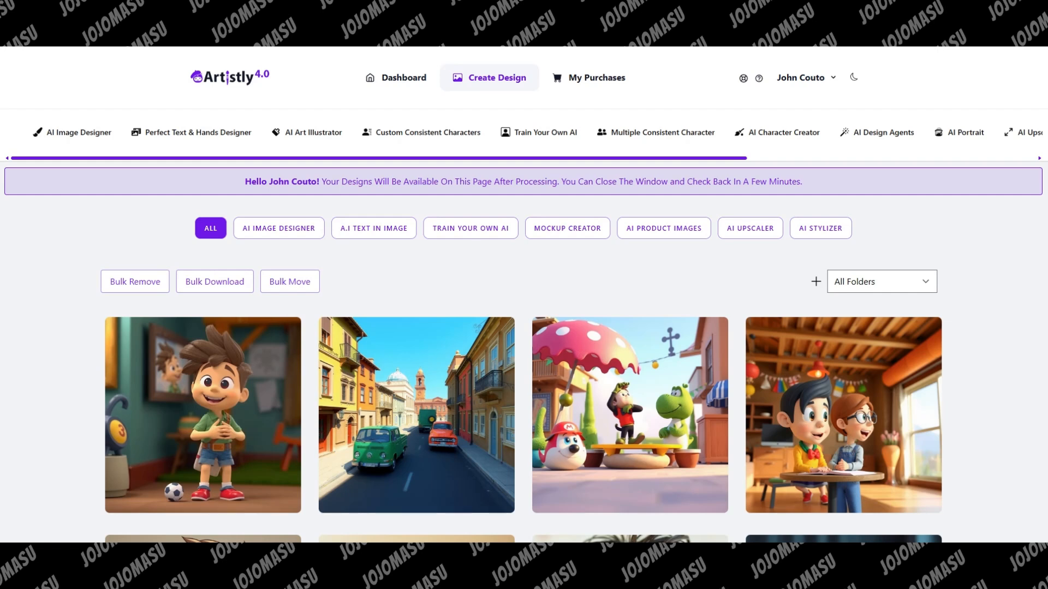
- Open the AI Portrait tool and upload the man's portrait photo as the source image
click(95, 135)
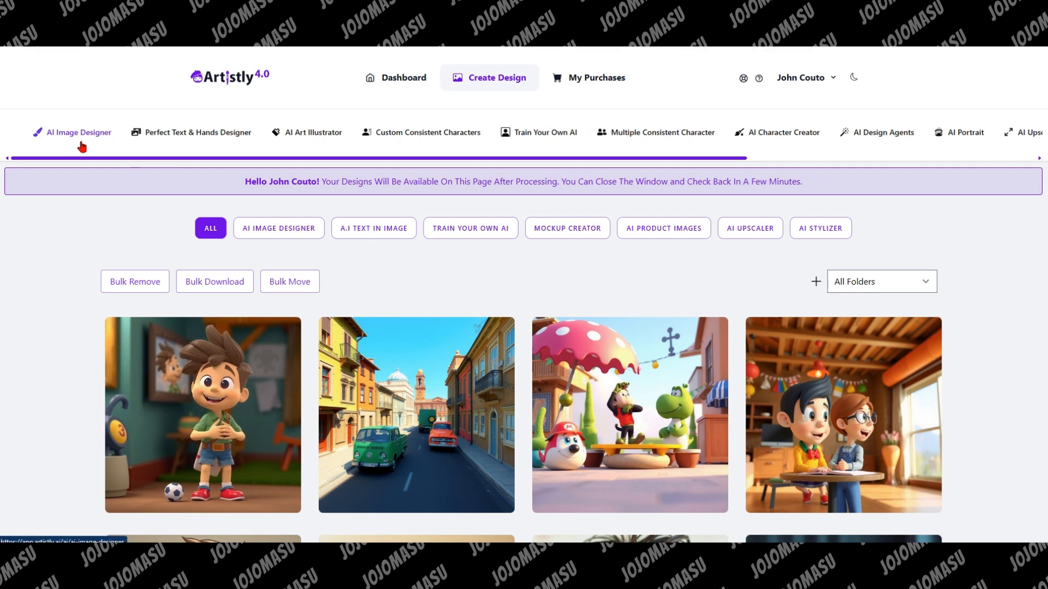
click(95, 137)
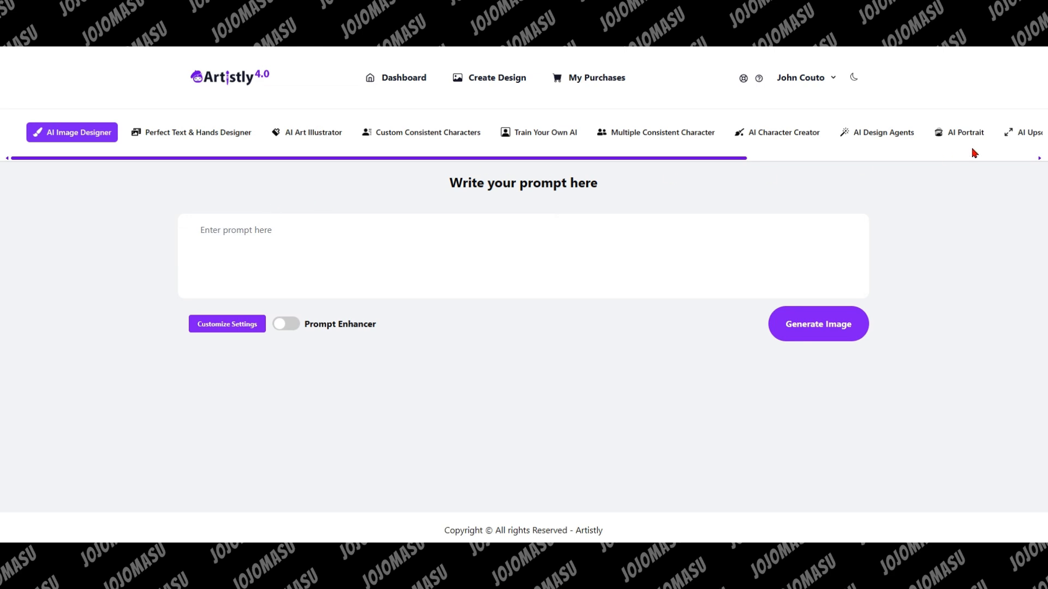
scroll(957, 141, right, 5)
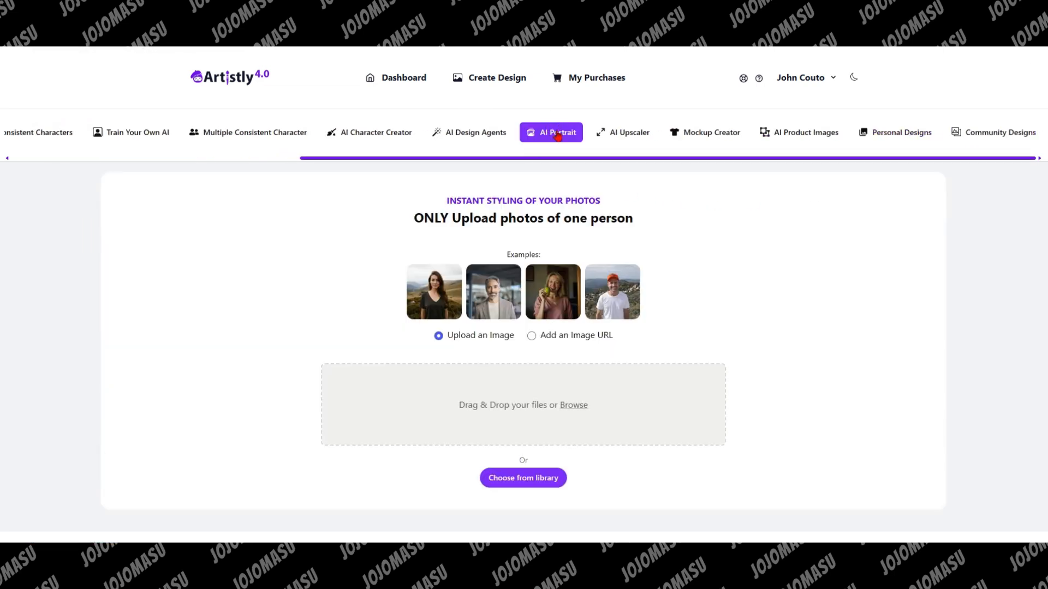
click(502, 408)
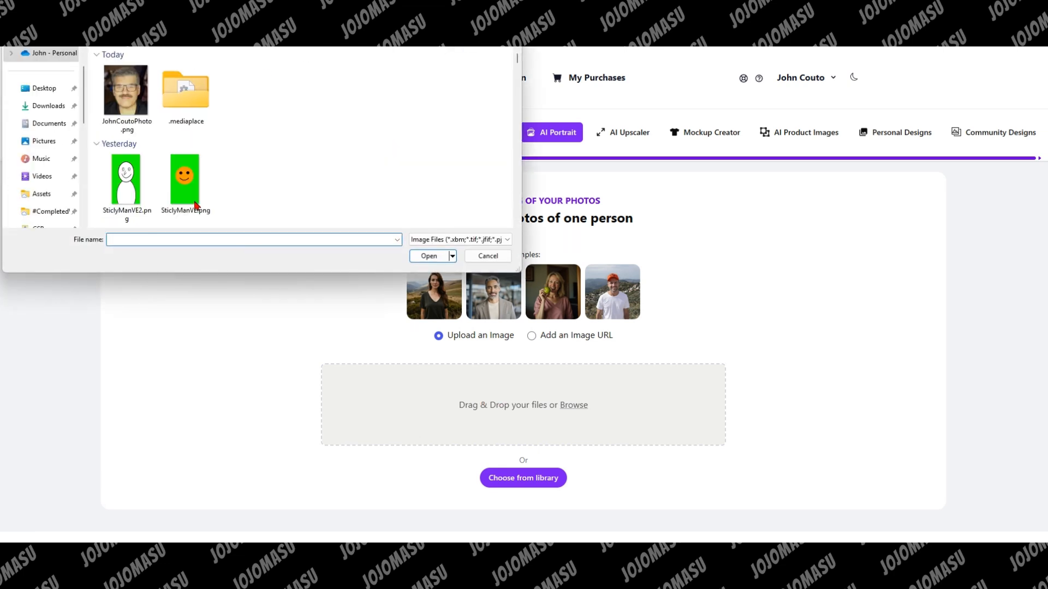
drag(126, 93, 496, 429)
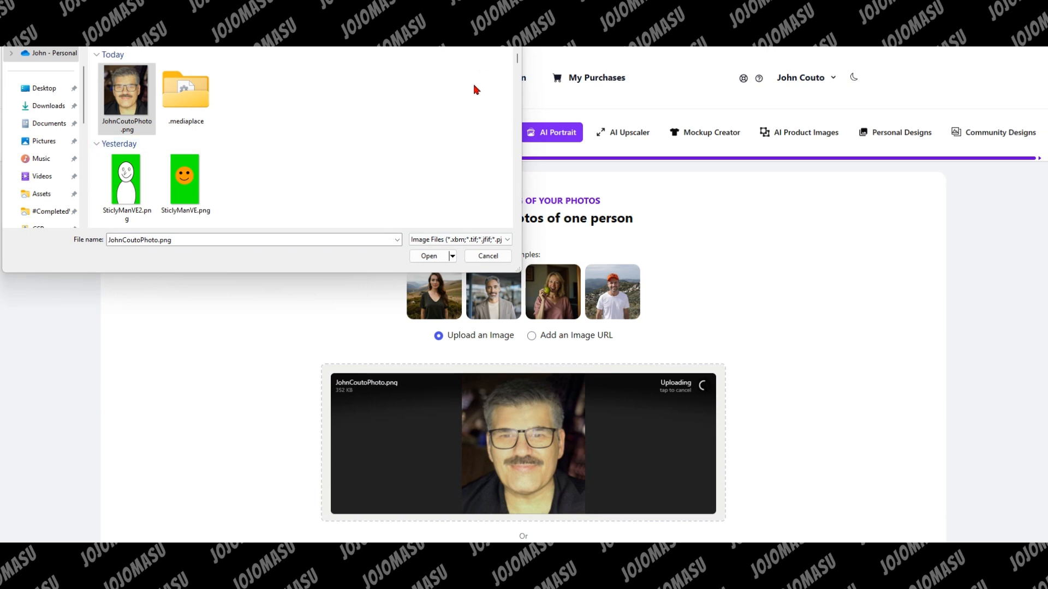
click(488, 256)
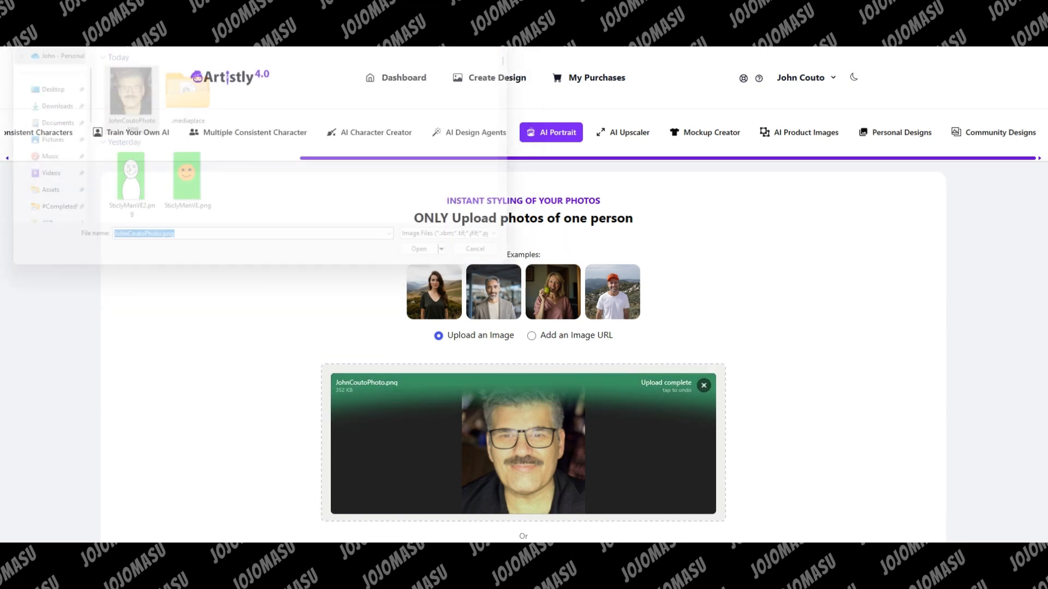
- Stylize the uploaded photo using a style prompt that begins with "3D"
scroll(796, 328, down, 1)
scroll(797, 329, down, 3)
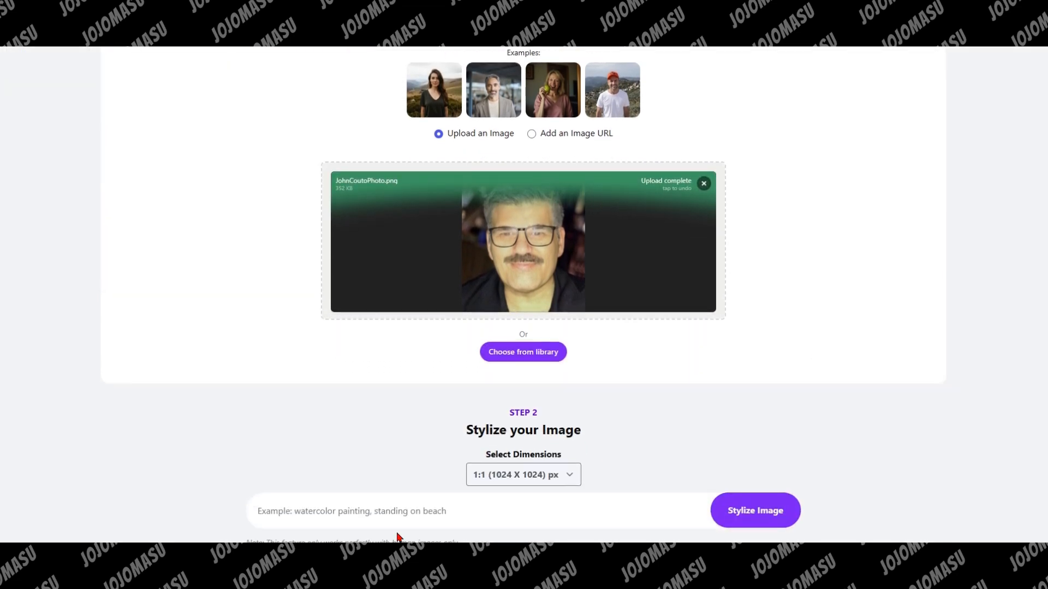
scroll(393, 515, down, 1)
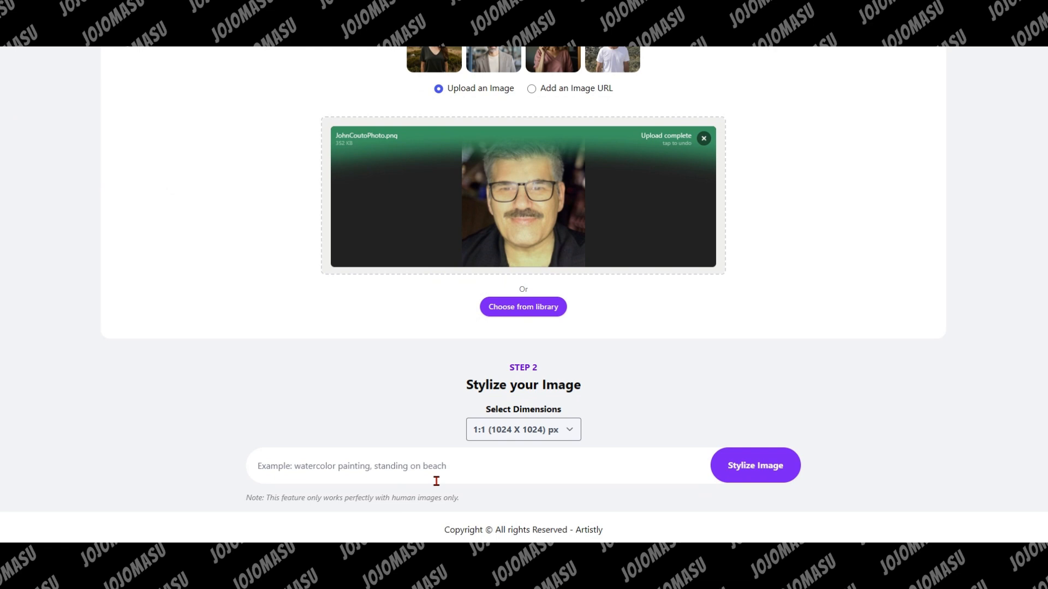
click(519, 477)
text(#D)
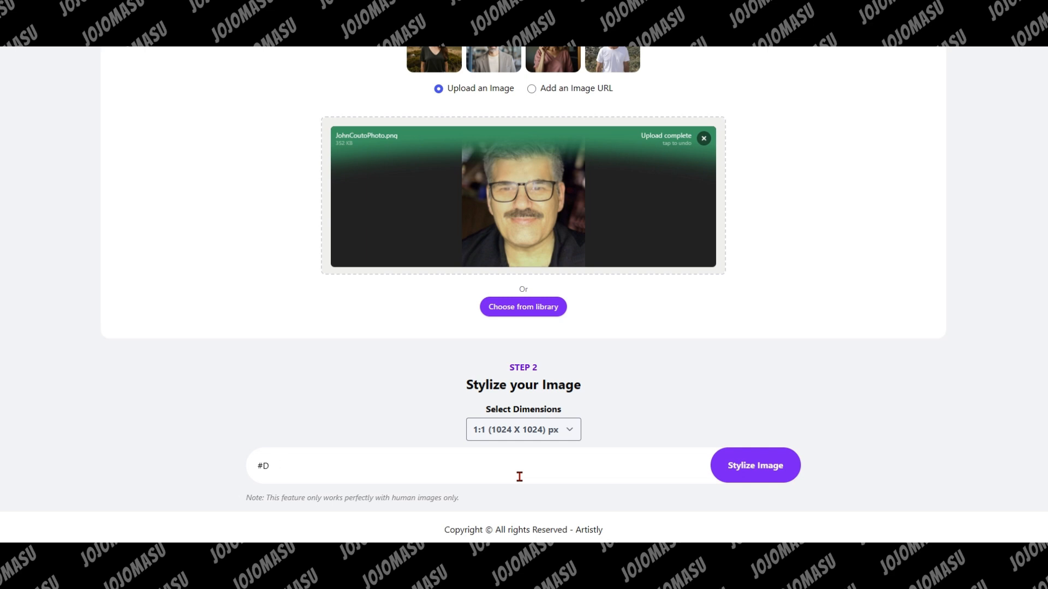
key(BackSpace)
key(BackSpace)
text(3)
click(757, 468)
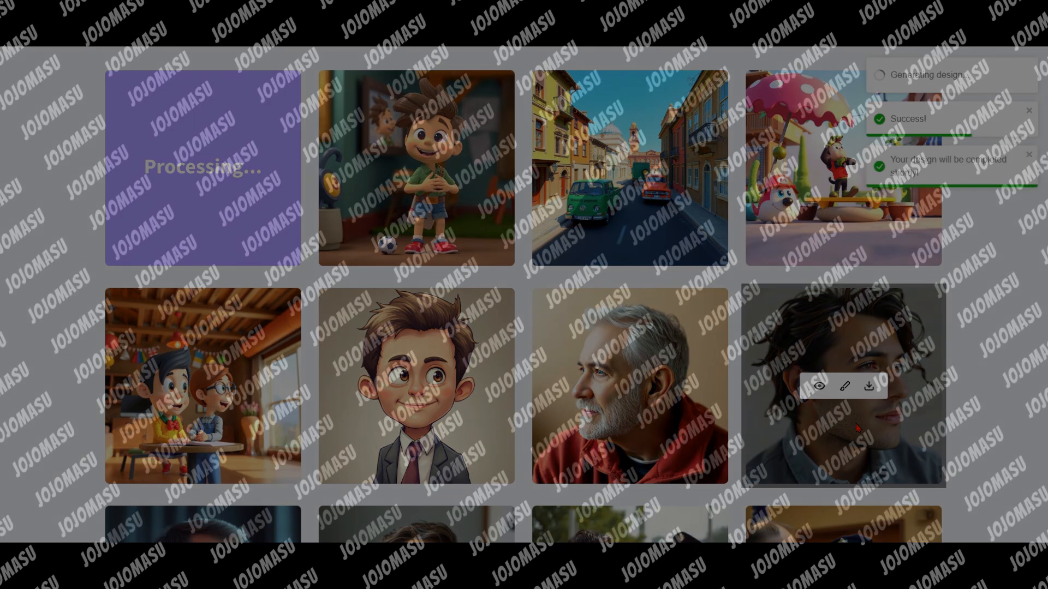
- Open the newly generated cartoon portrait from the personal designs in the image editor
scroll(857, 429, up, 3)
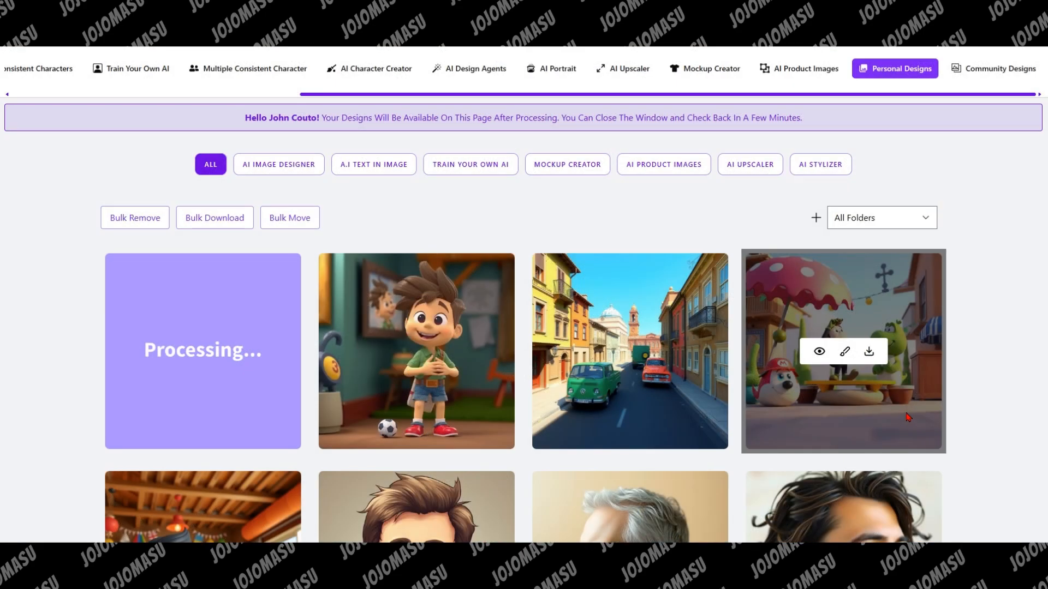
mouse_move(201, 390)
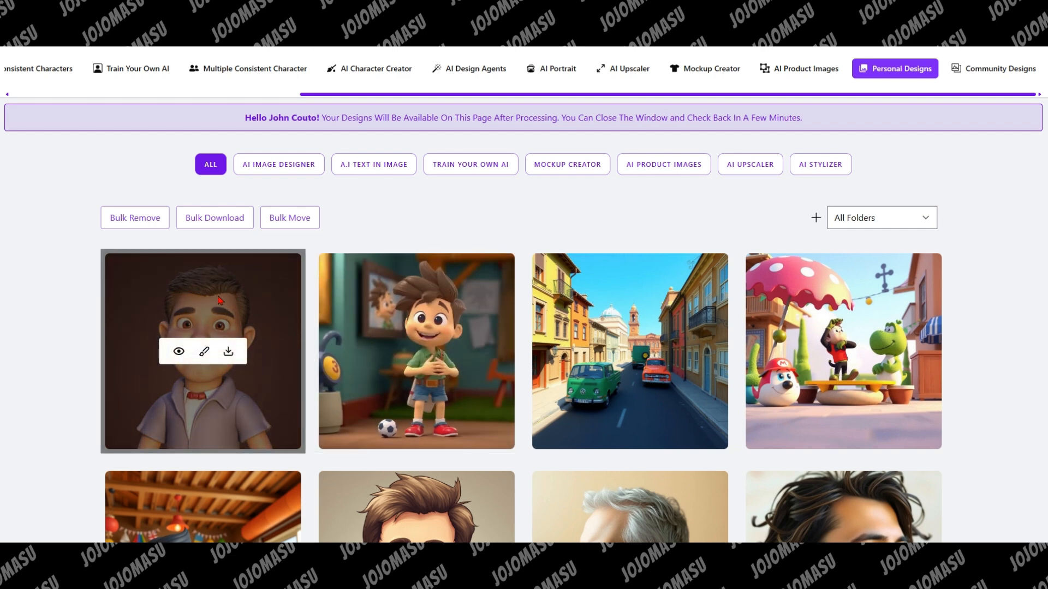
click(204, 354)
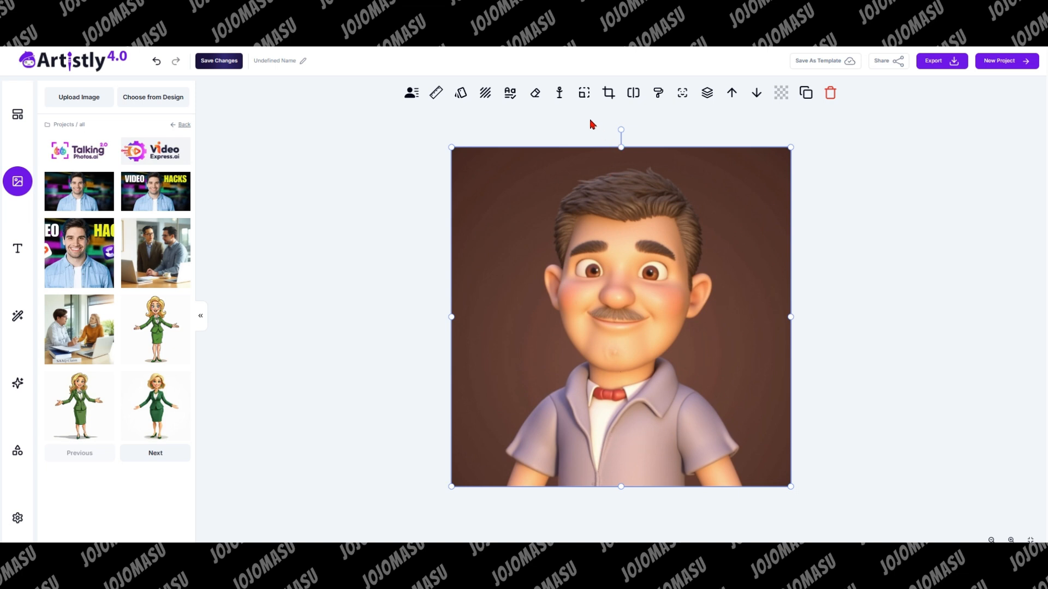
- Remove the portrait's brown background with AI and add the cut-out character to the canvas
click(633, 94)
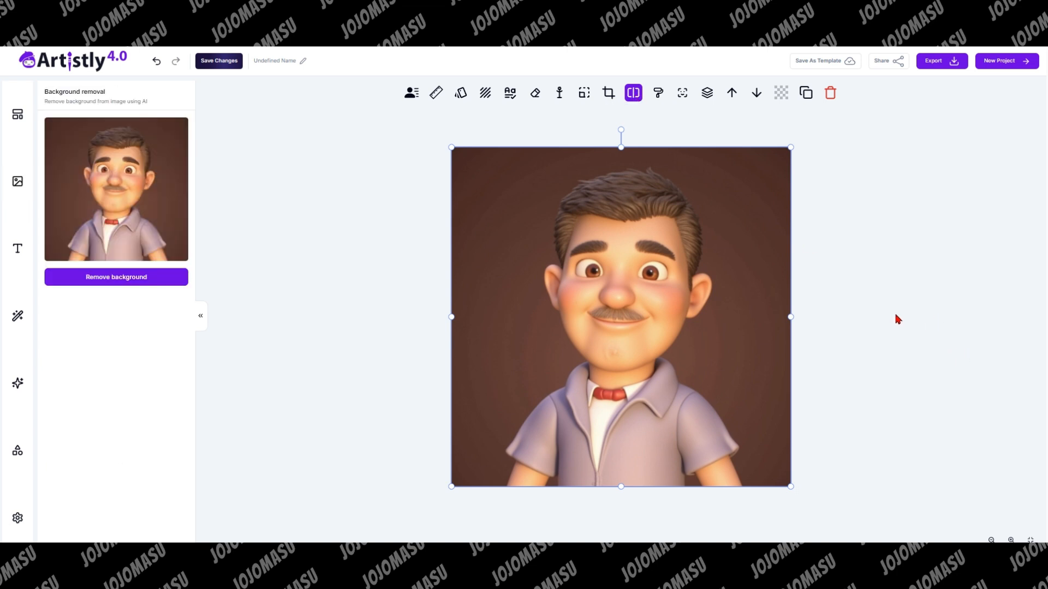
click(118, 279)
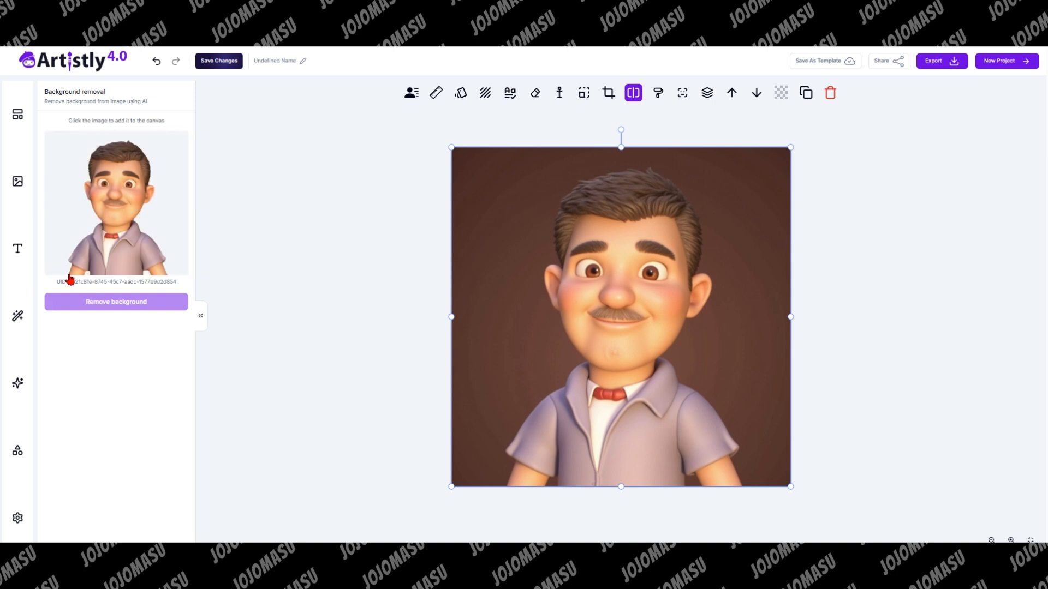
click(127, 239)
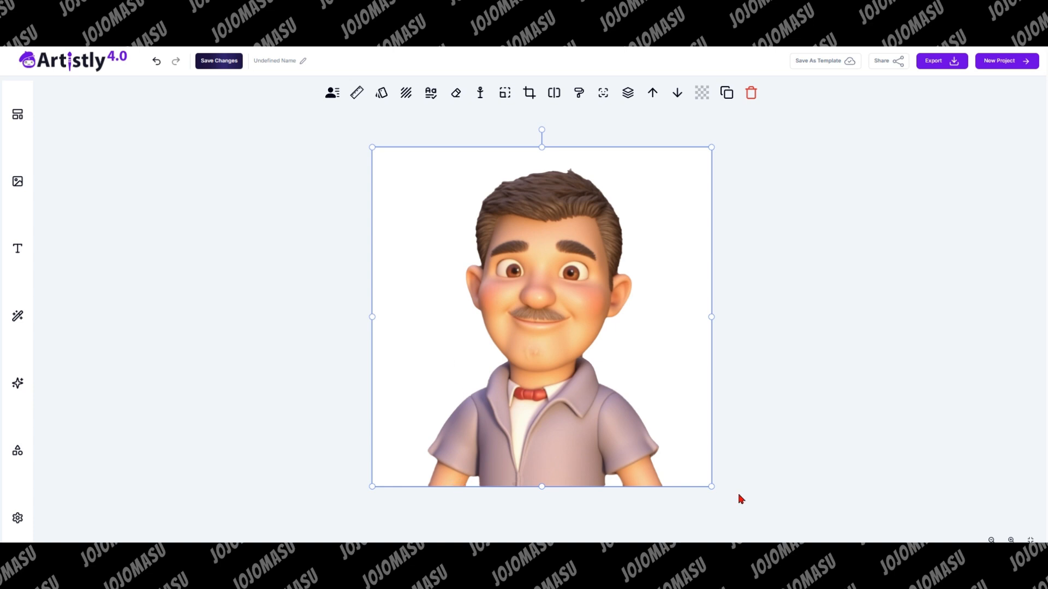
- Resize the canvas to a width of 900 and a height of 1600
click(18, 518)
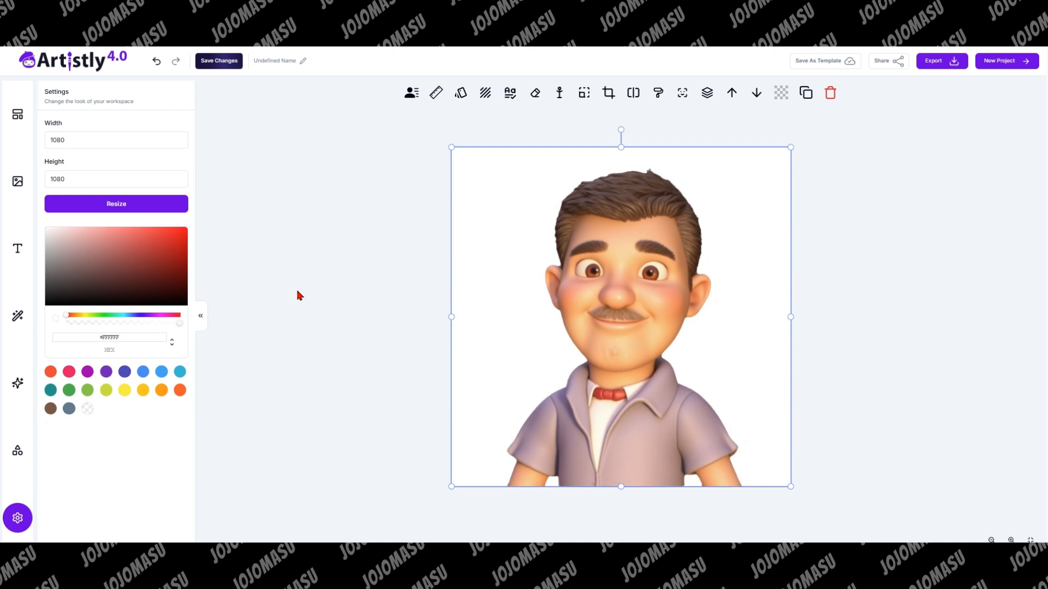
click(84, 139)
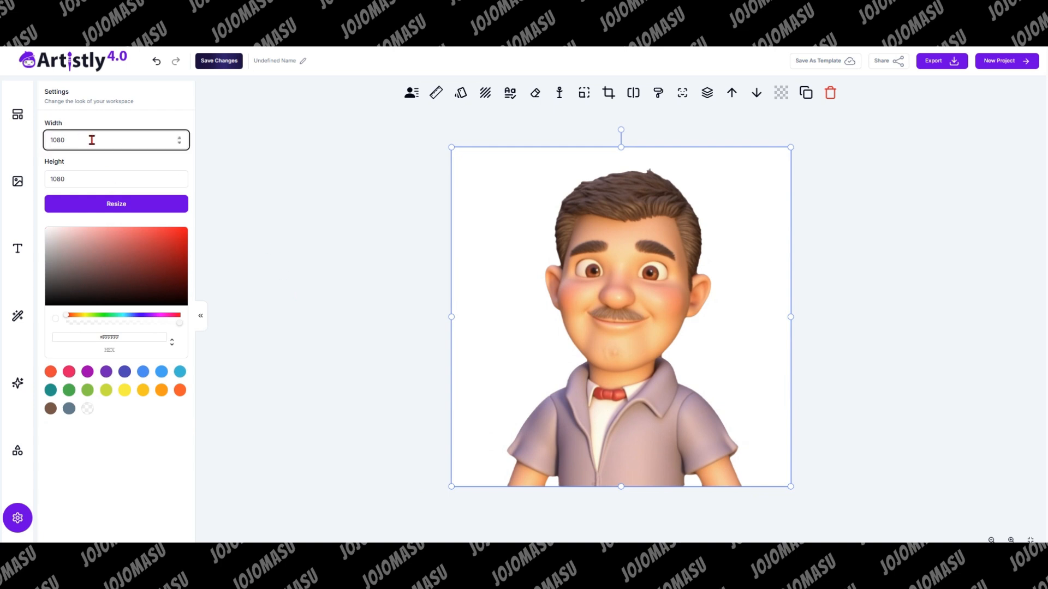
drag(87, 139, 18, 142)
text(9)
click(110, 183)
drag(93, 184, 33, 187)
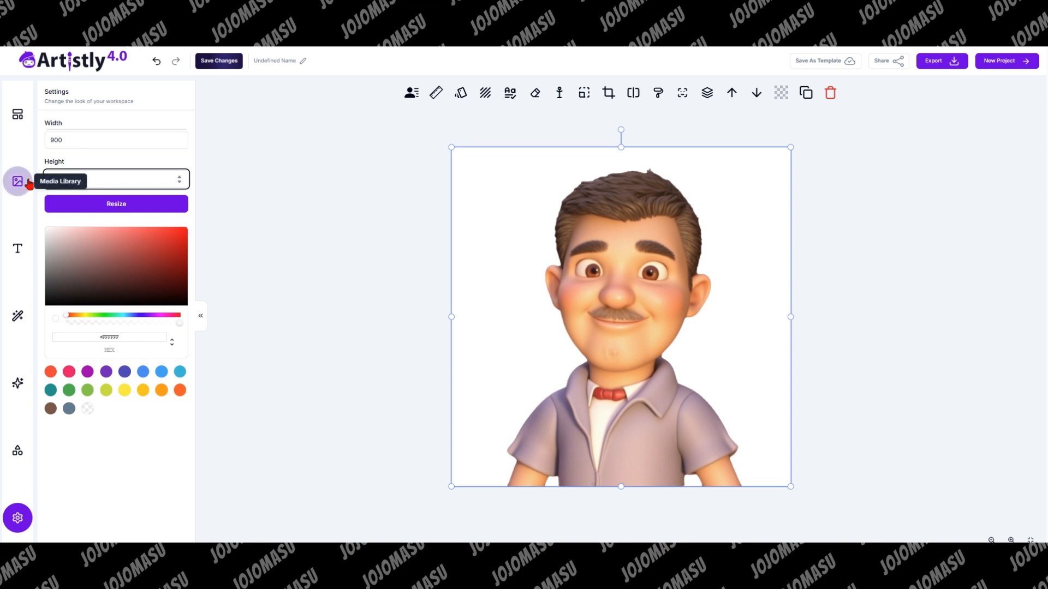
text(1600)
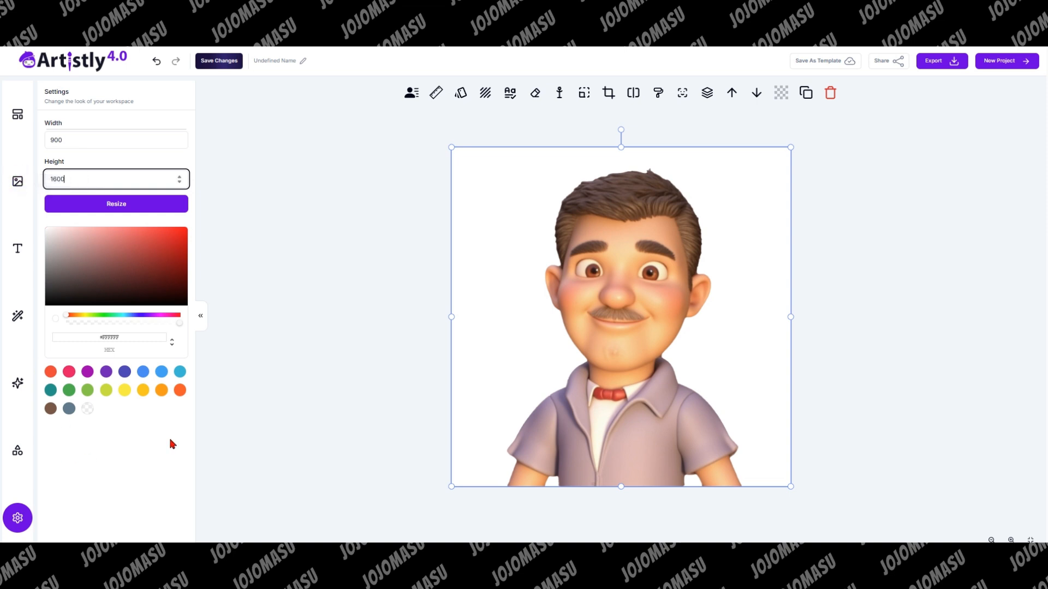
click(112, 204)
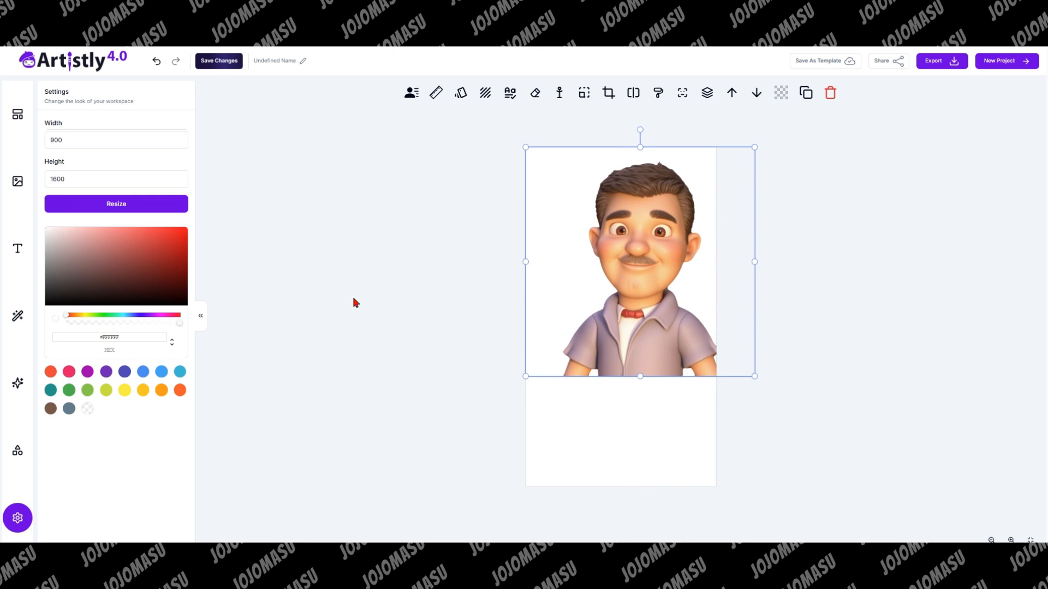
- Enlarge the character and position it so it spans the canvas width and rests on the bottom edge
drag(634, 326, 613, 435)
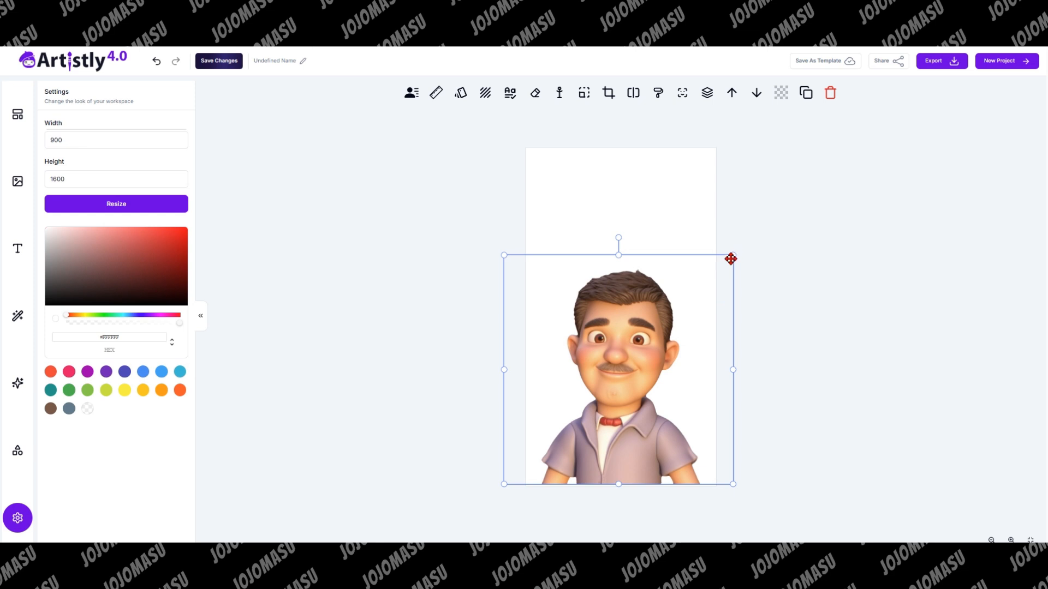
drag(735, 255, 769, 202)
drag(673, 358, 648, 357)
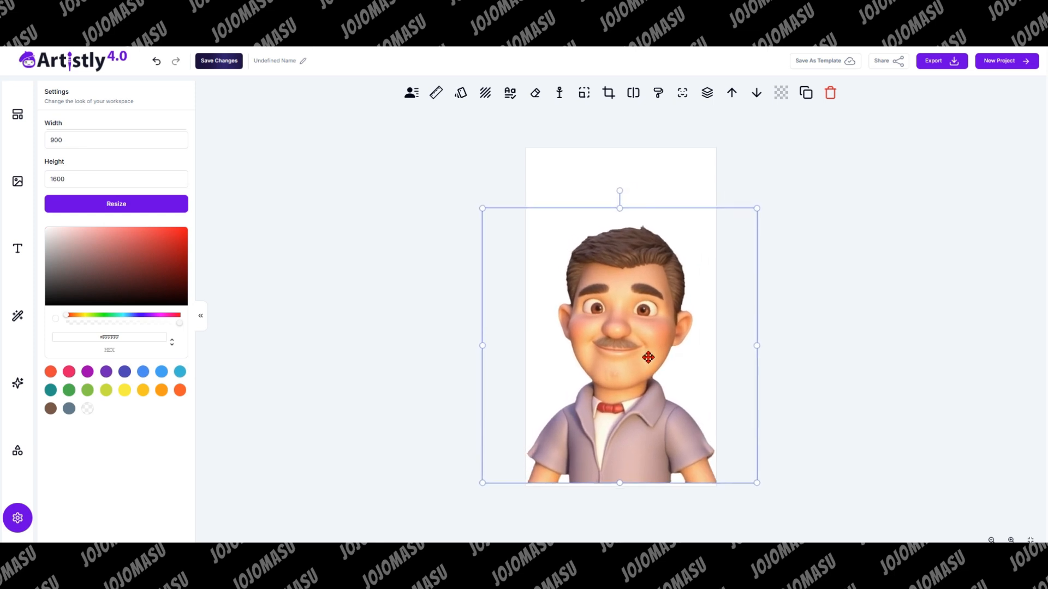
drag(648, 357, 646, 356)
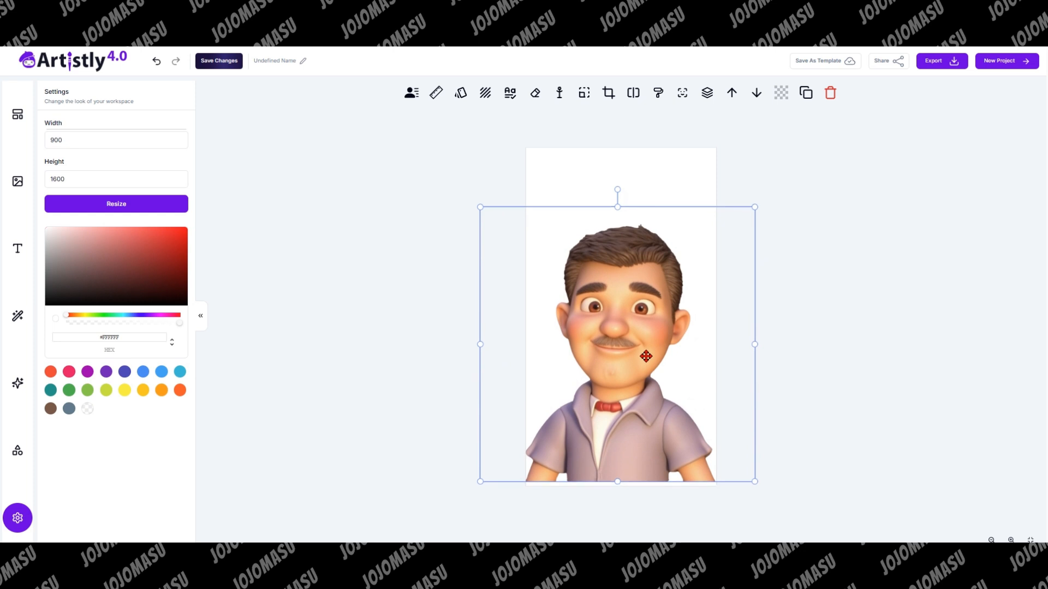
drag(646, 357, 646, 362)
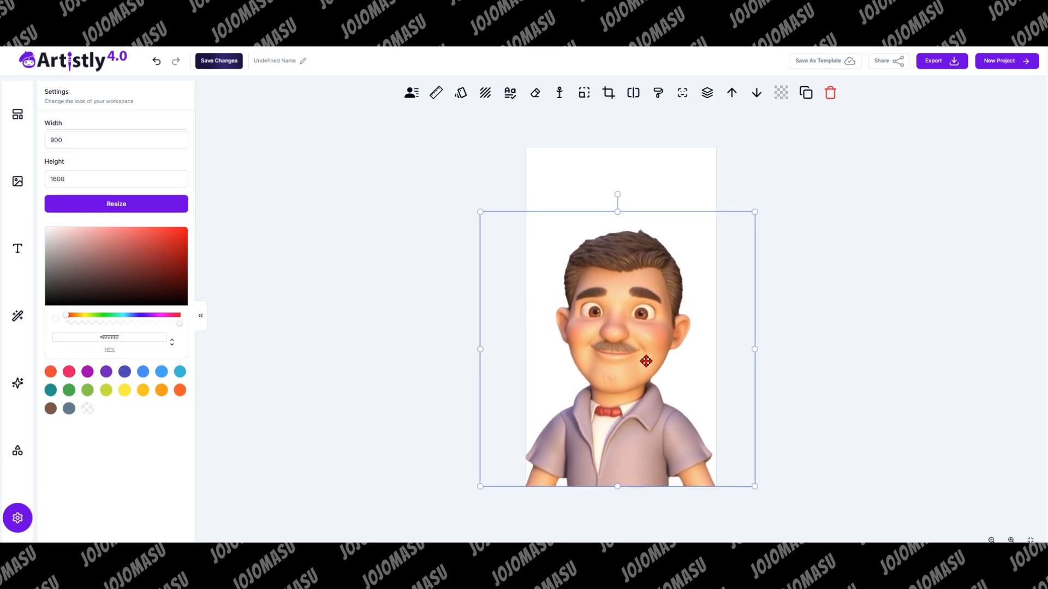
click(838, 281)
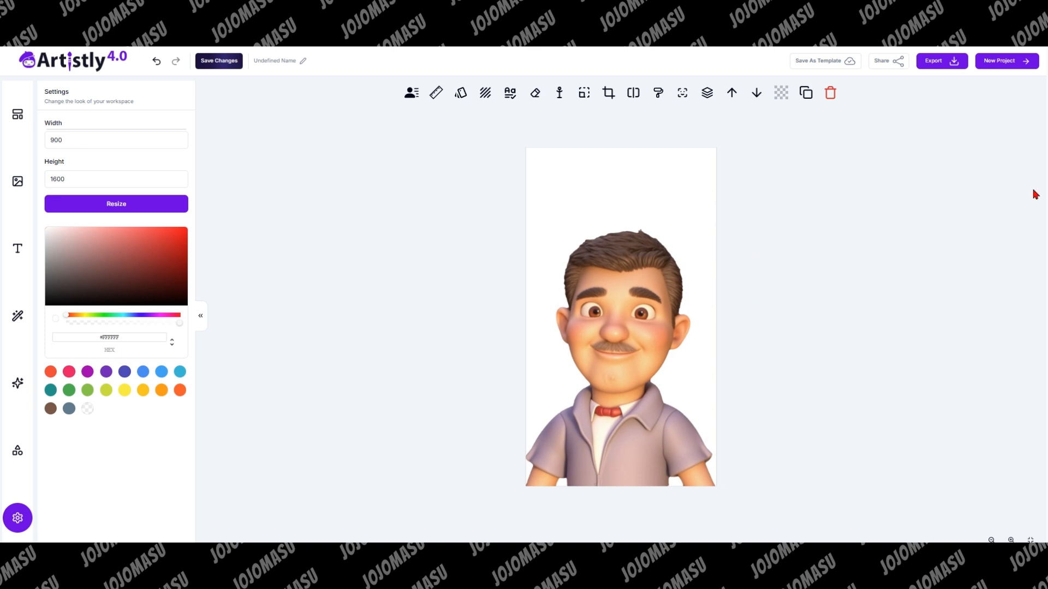
- Add a square shape, send it behind the character and stretch it to cover the whole canvas as a background
click(18, 455)
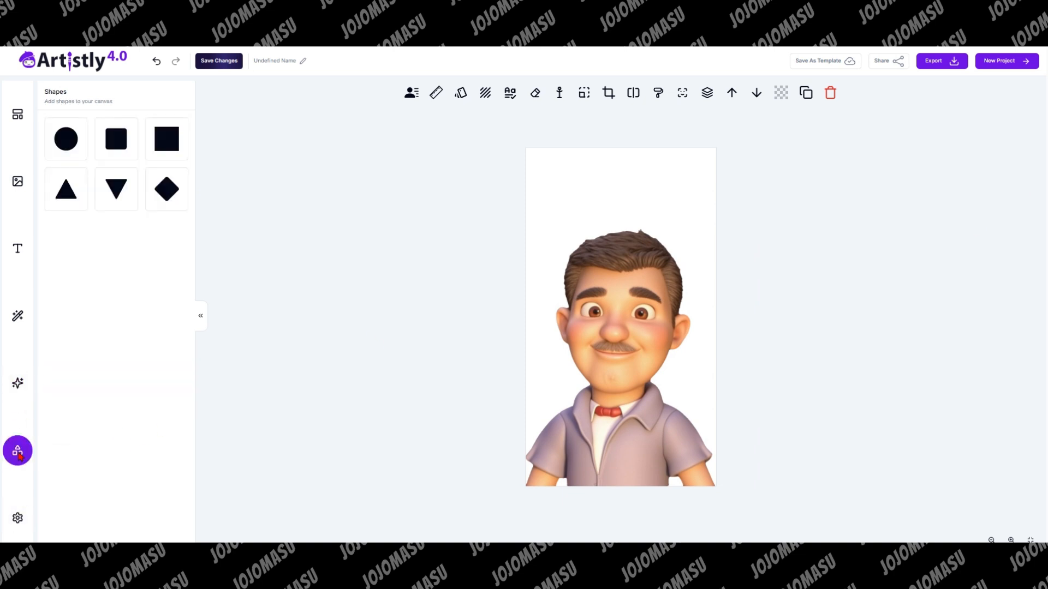
click(166, 139)
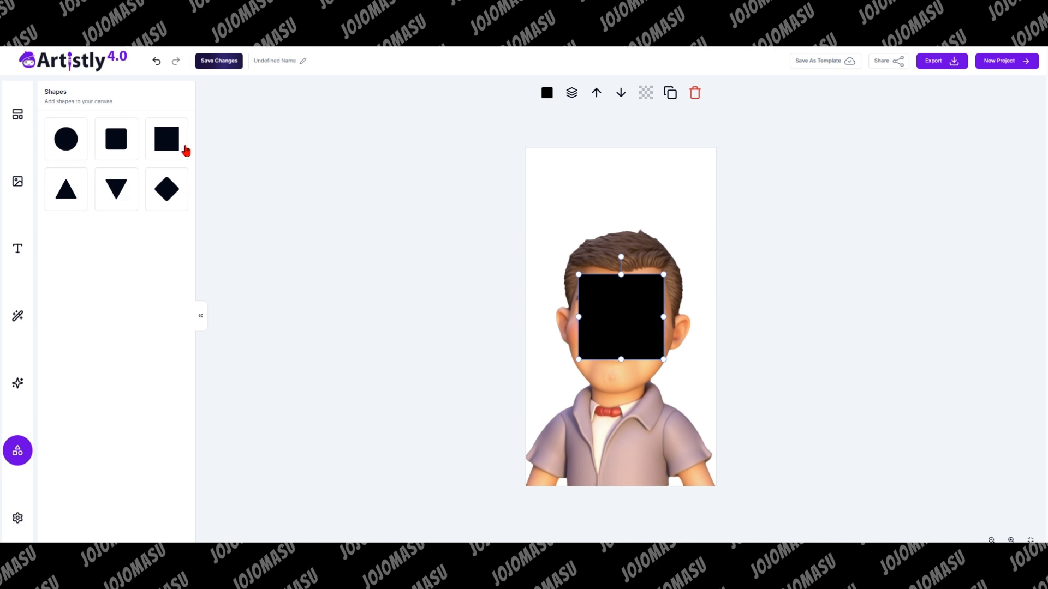
drag(633, 321, 578, 195)
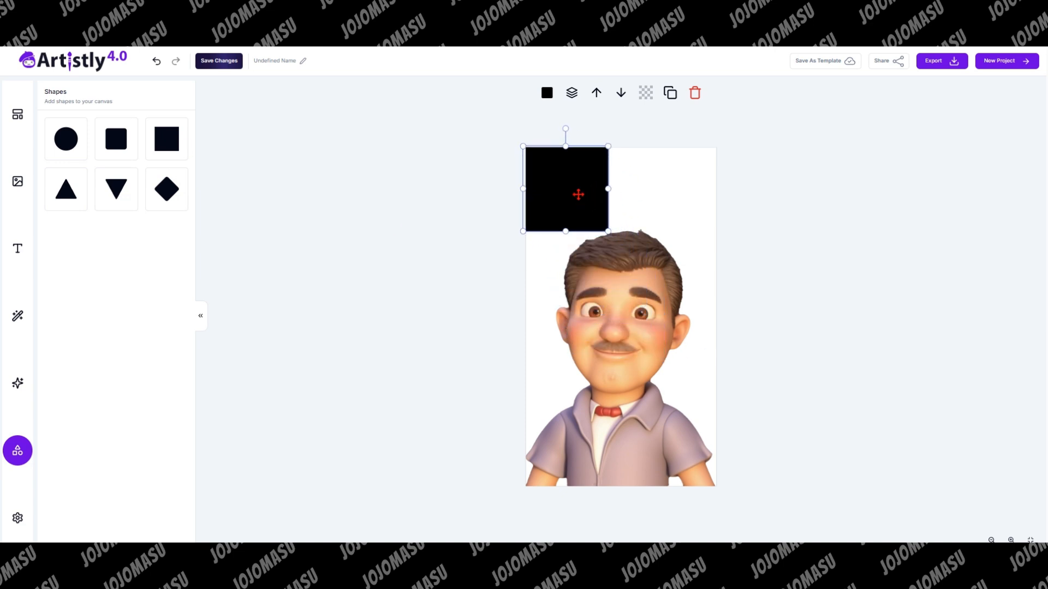
click(623, 97)
drag(609, 232, 867, 490)
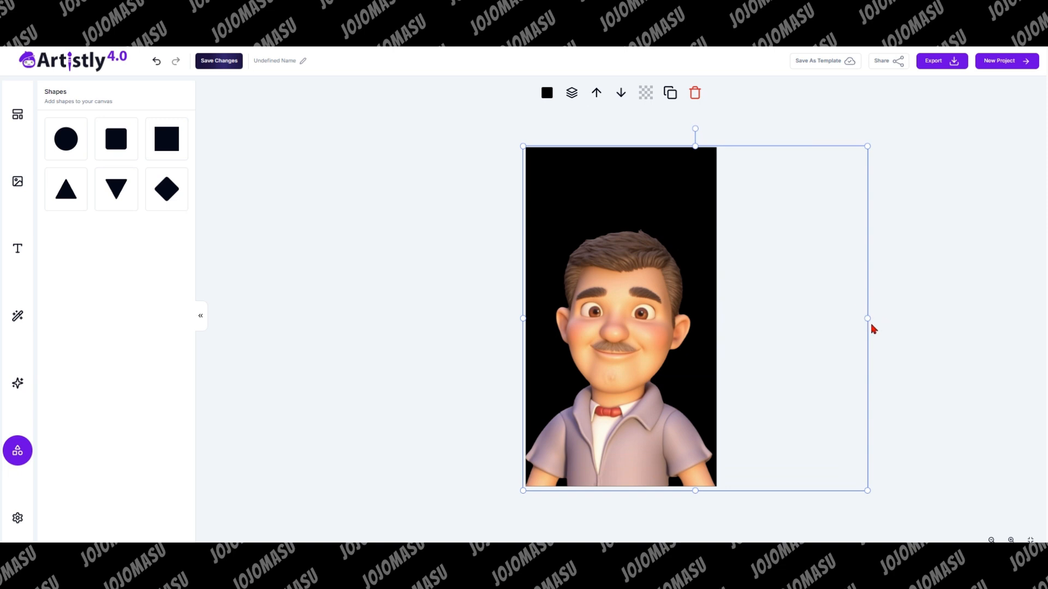
drag(866, 319, 783, 328)
drag(727, 329, 720, 334)
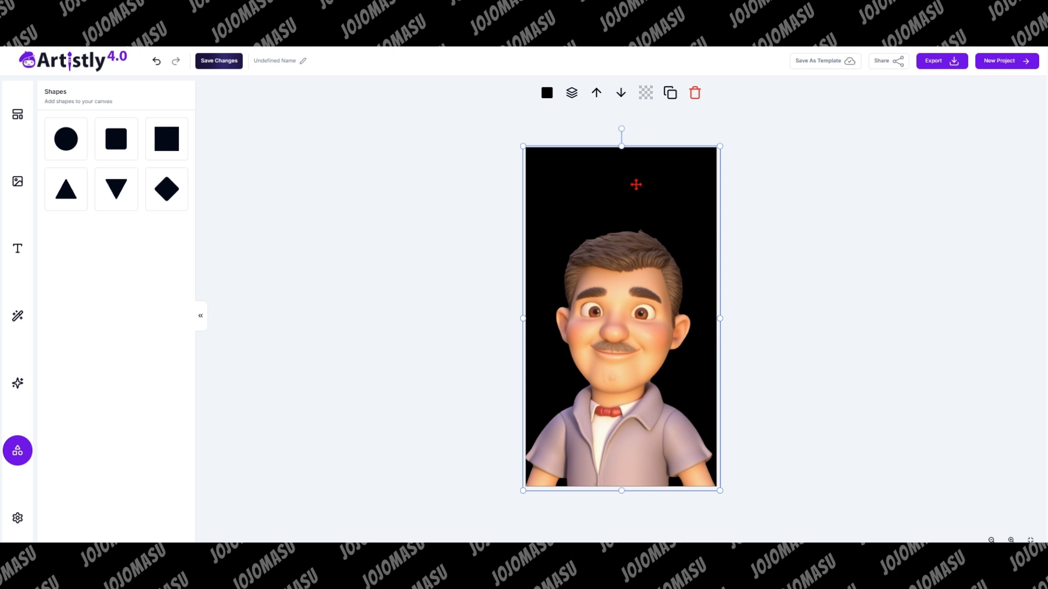
- Change the background shape's fill color to the pinkish-red palette swatch
click(547, 92)
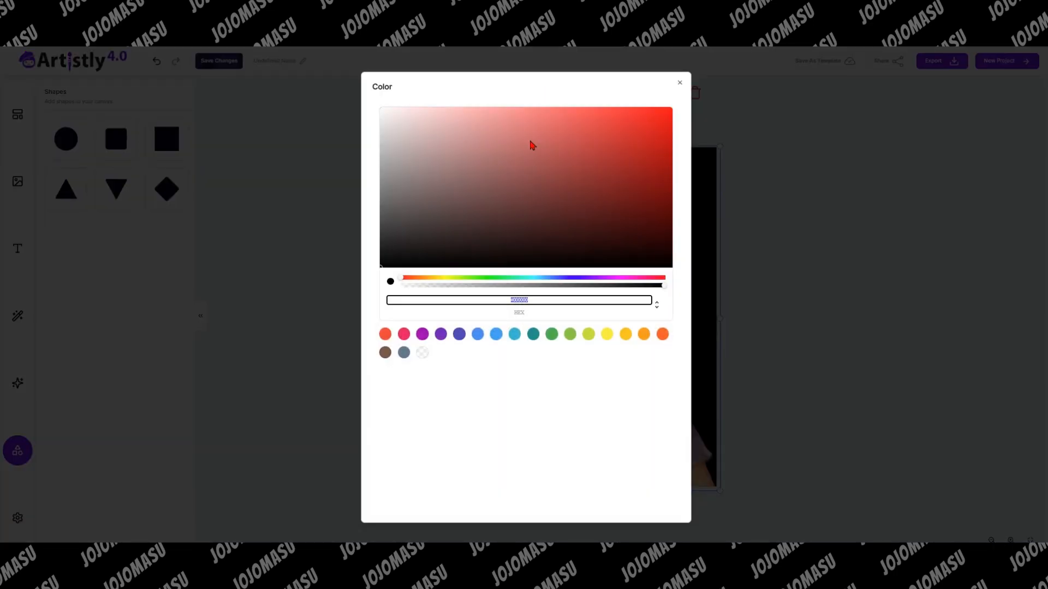
click(404, 334)
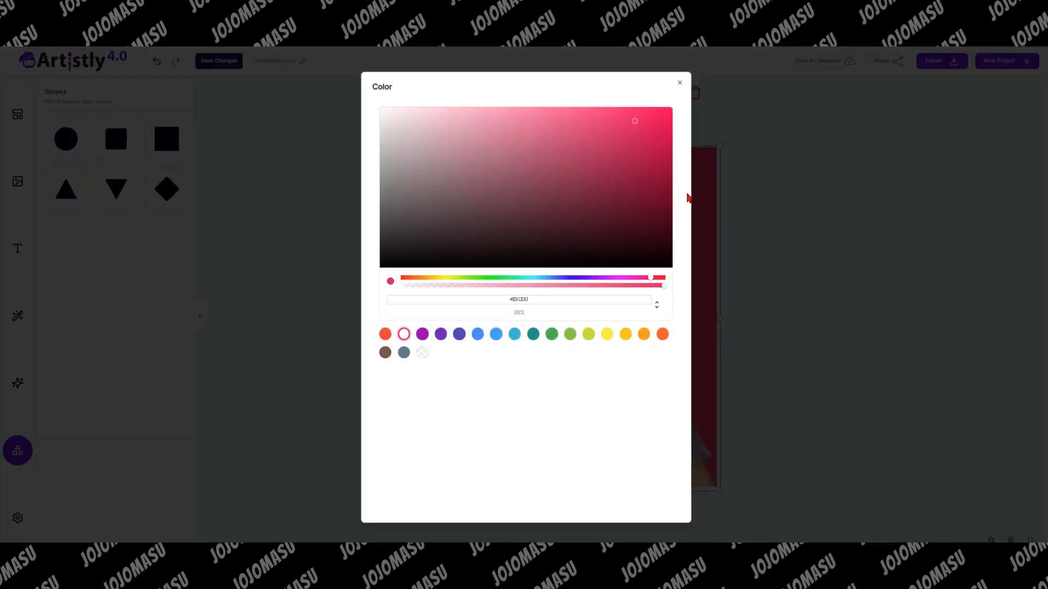
click(680, 83)
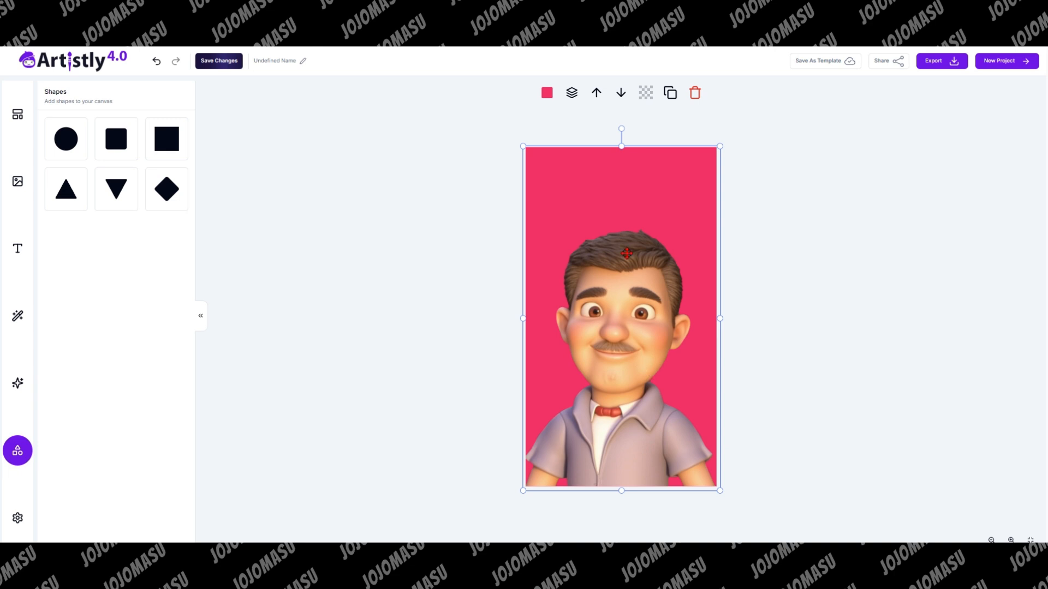
- Change the background shape's fill to the green palette swatch and adjust it to a brighter, more saturated green
click(546, 93)
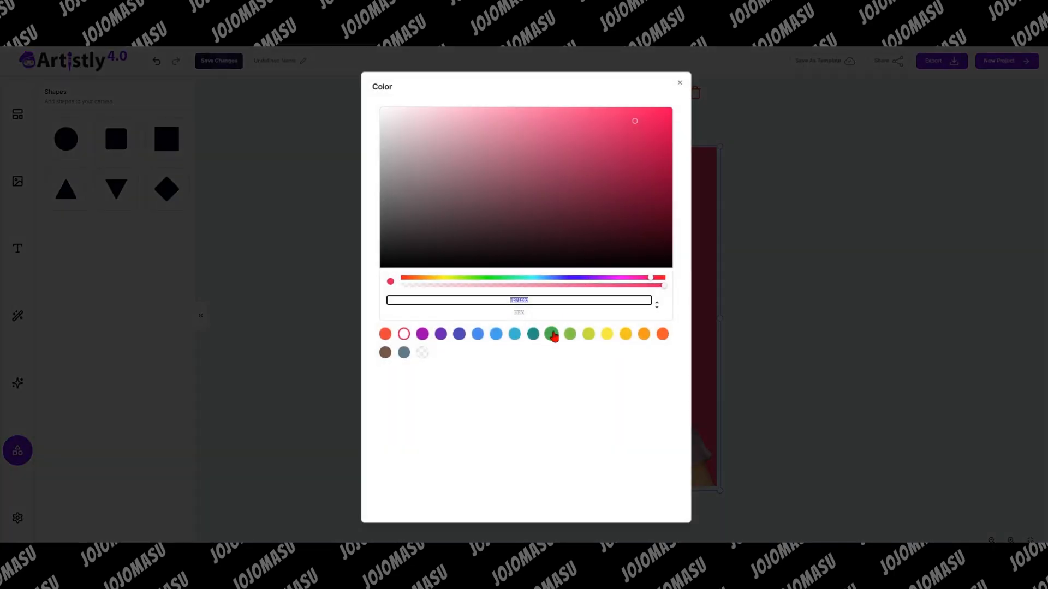
click(552, 335)
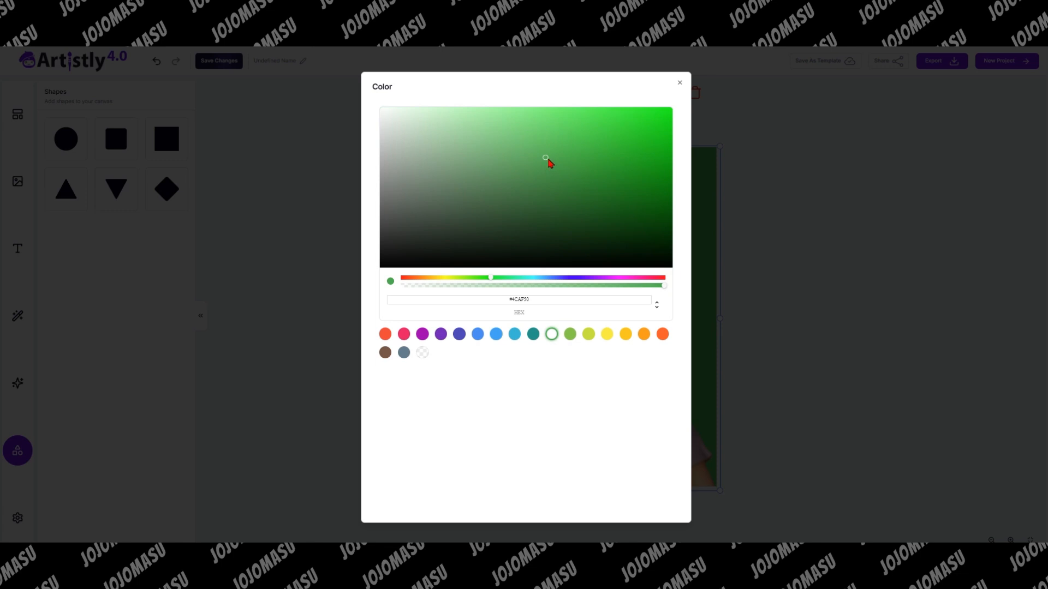
drag(546, 158, 638, 112)
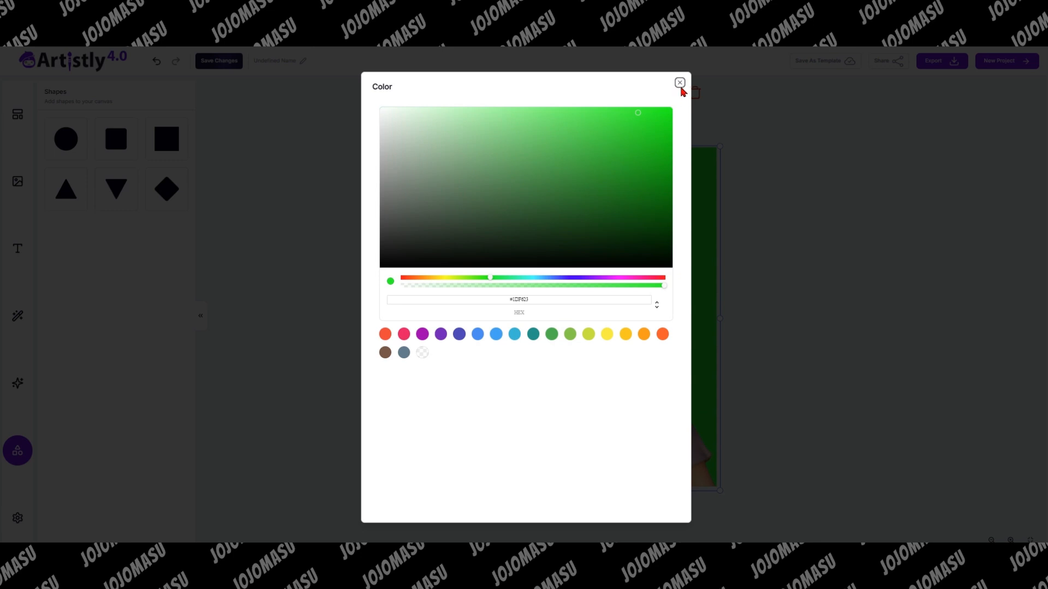
click(679, 83)
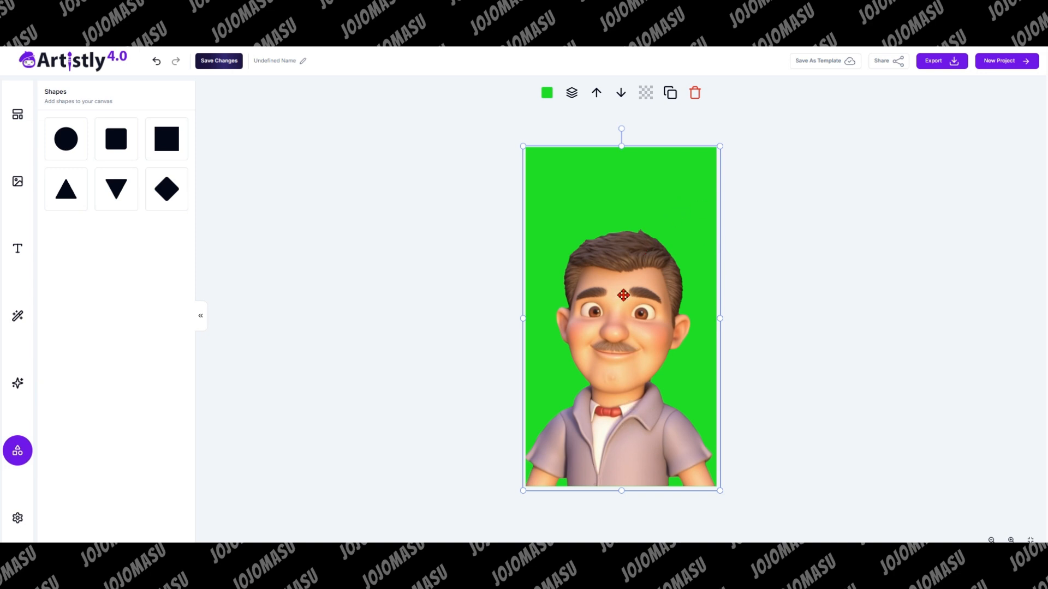
- Export the green-screen character design as a PNG and switch to VideoExpress.ai
click(954, 63)
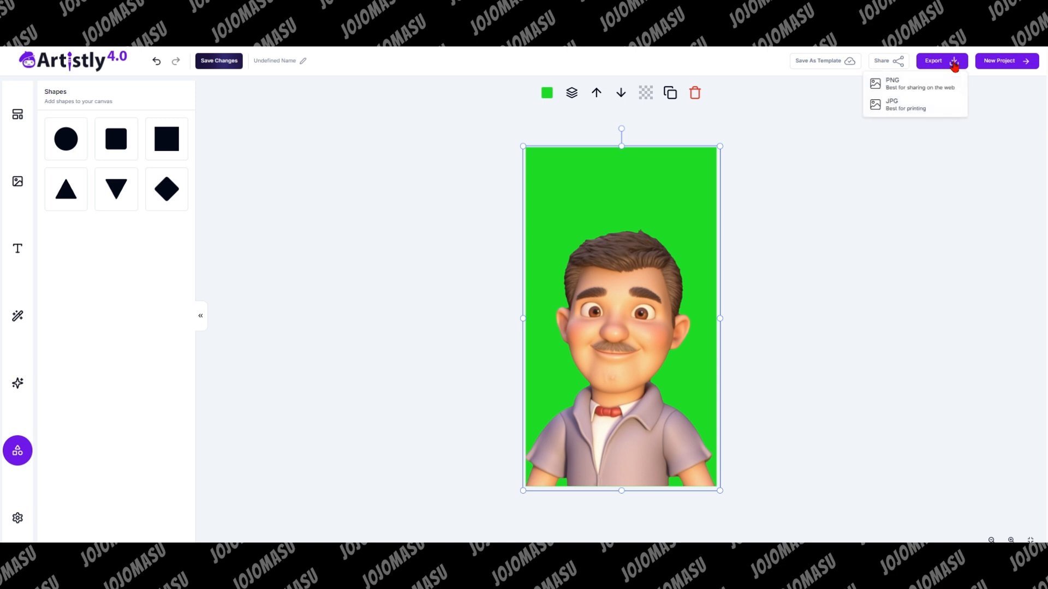
click(902, 88)
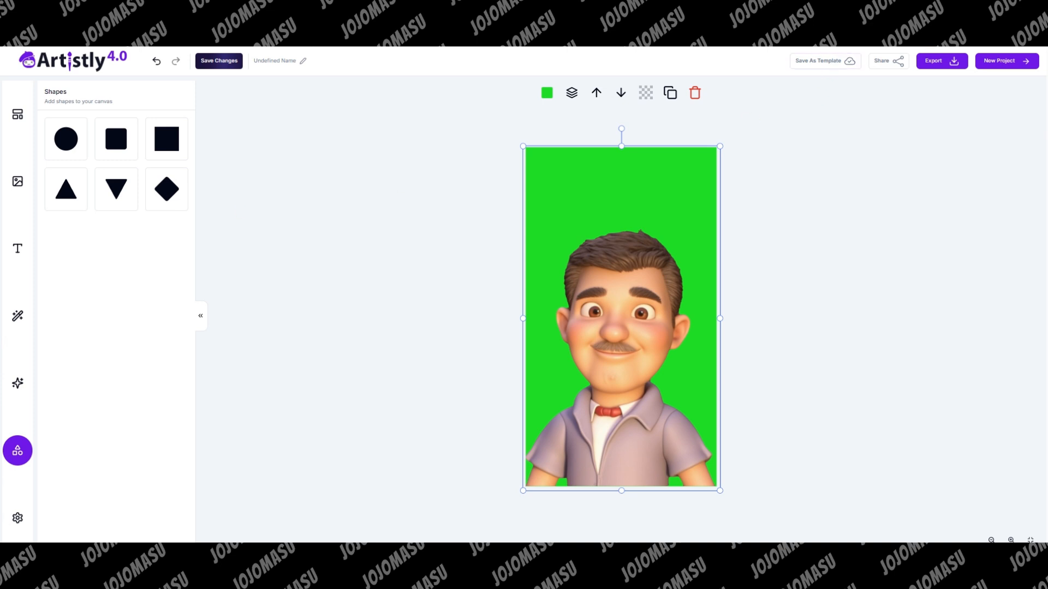
click(655, 5)
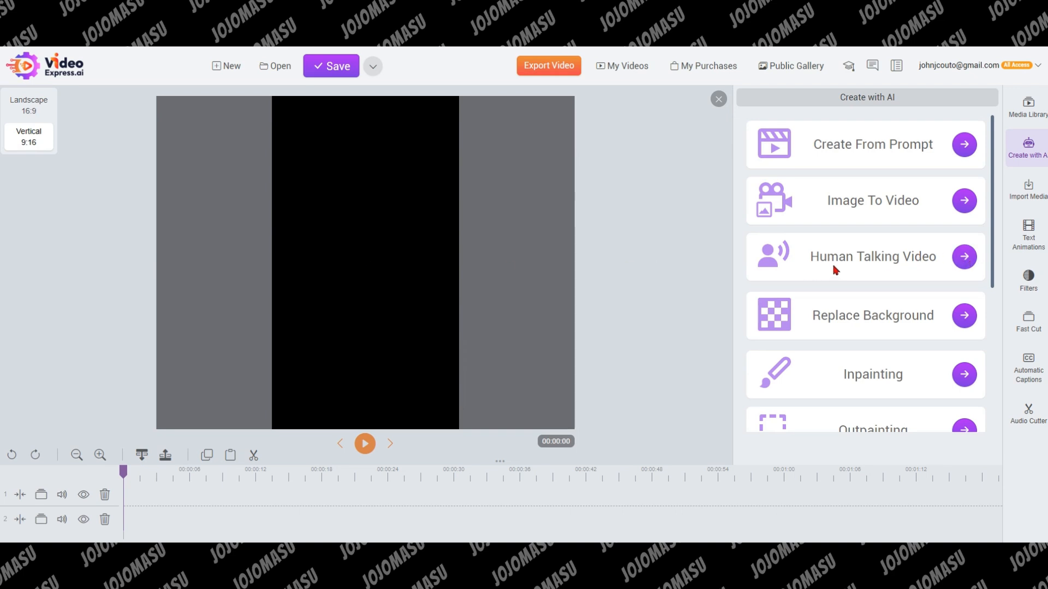
- Start a Human Talking Video from an existing image and open the Images folder as its source
click(965, 262)
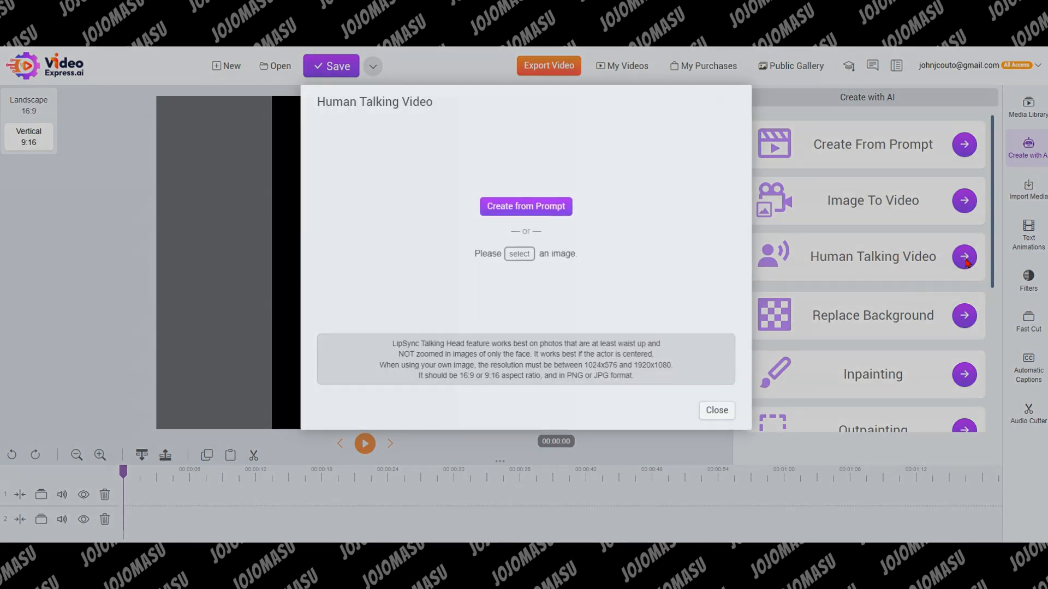
click(517, 261)
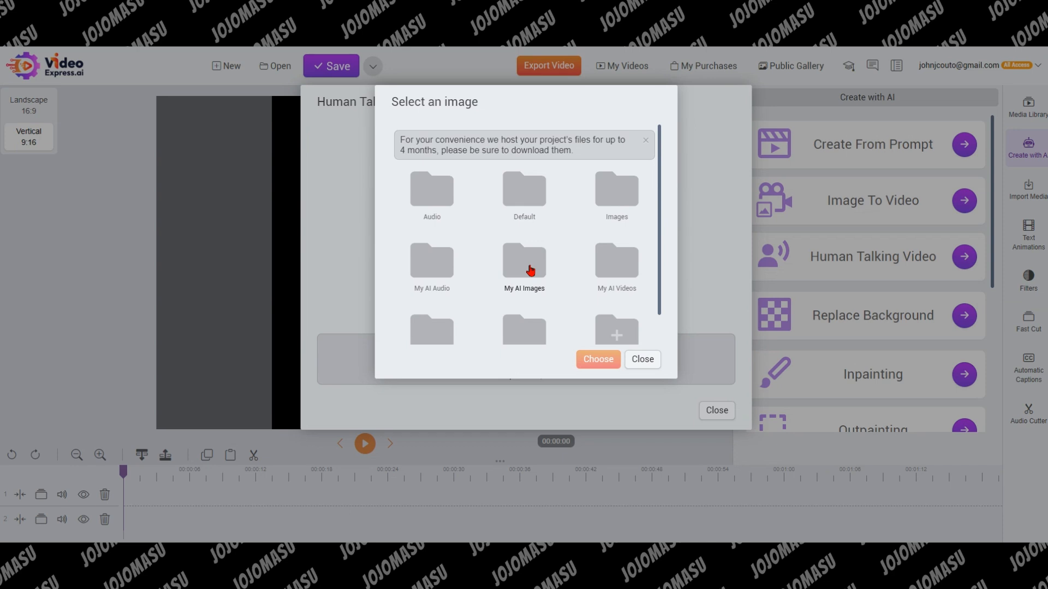
click(527, 270)
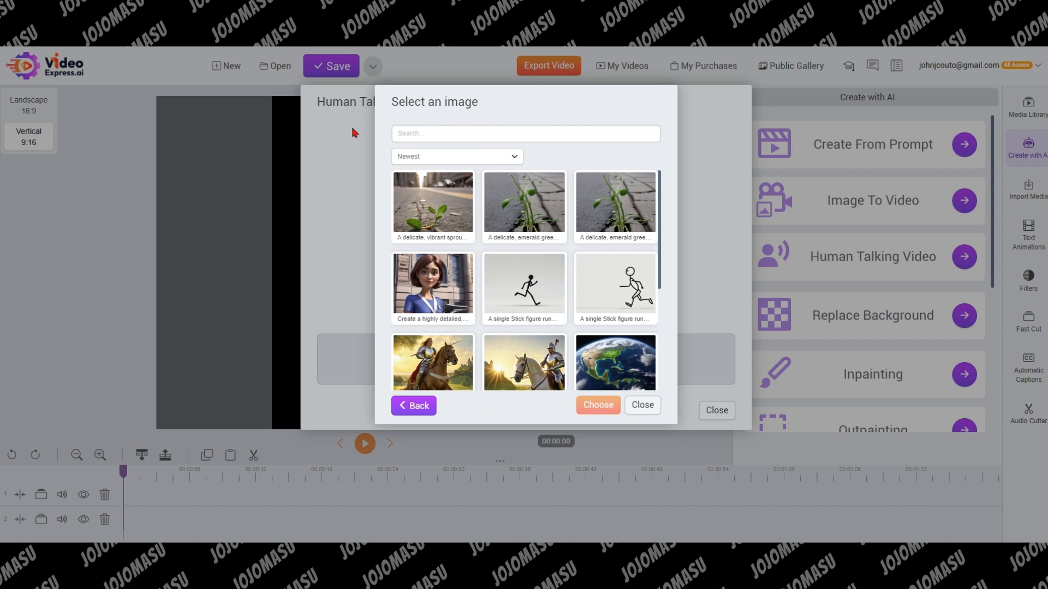
click(415, 405)
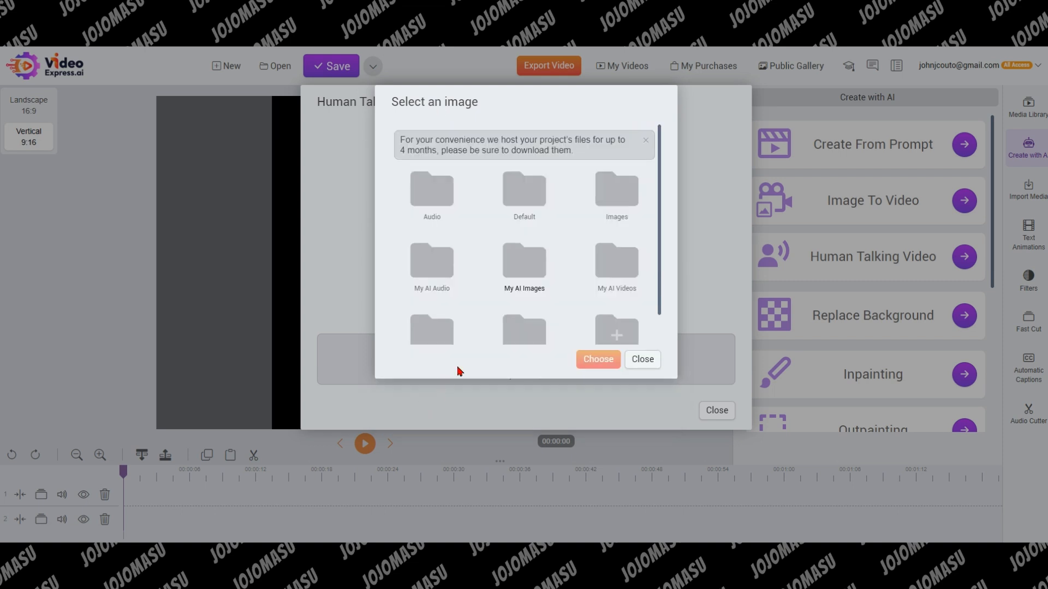
click(617, 194)
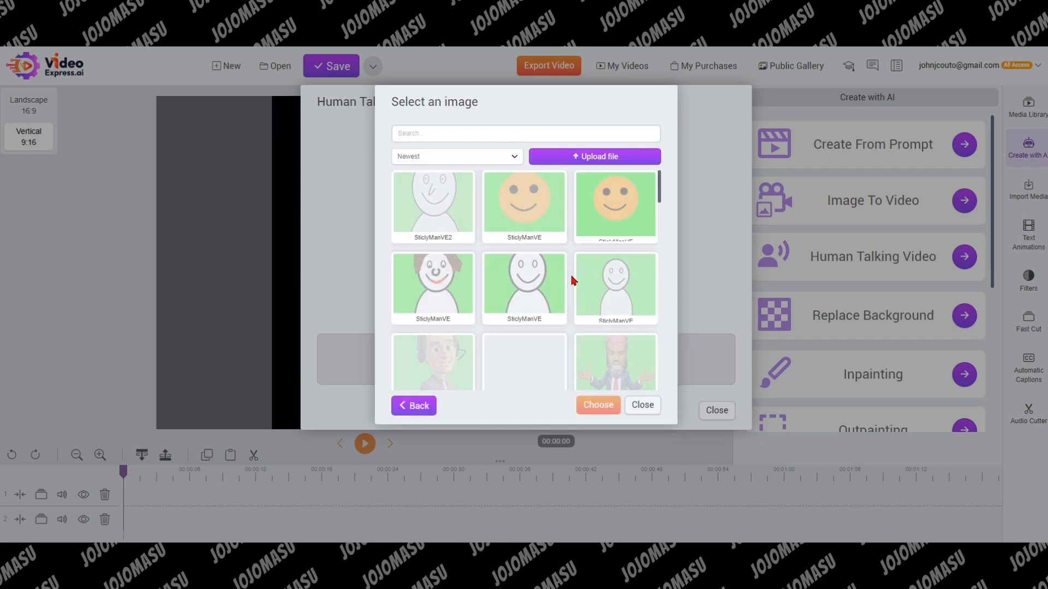
- Upload the exported character file Undefined Name (43) to the Images folder
click(594, 162)
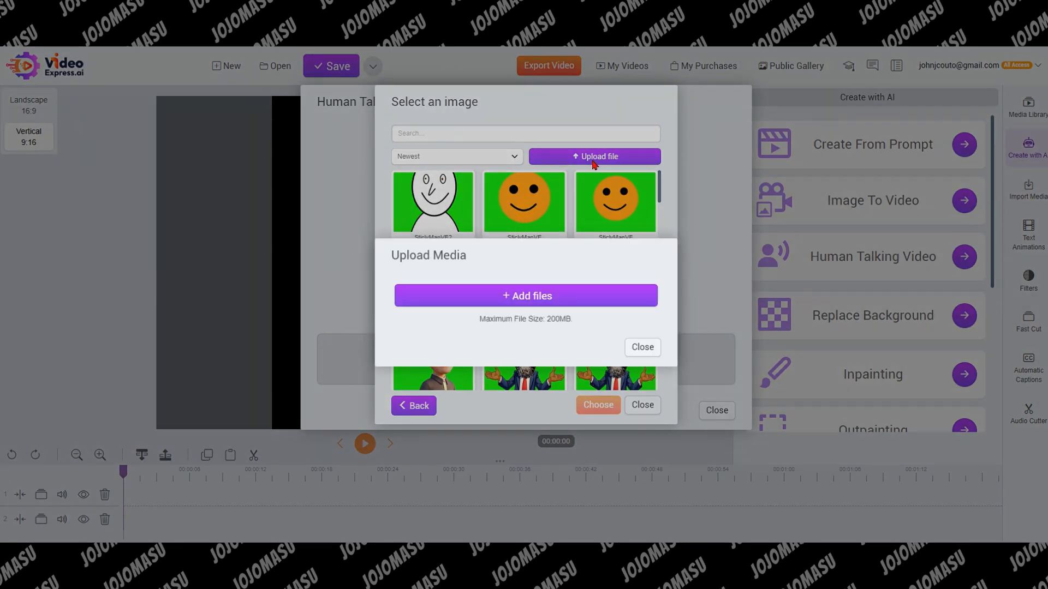
drag(190, 394, 547, 317)
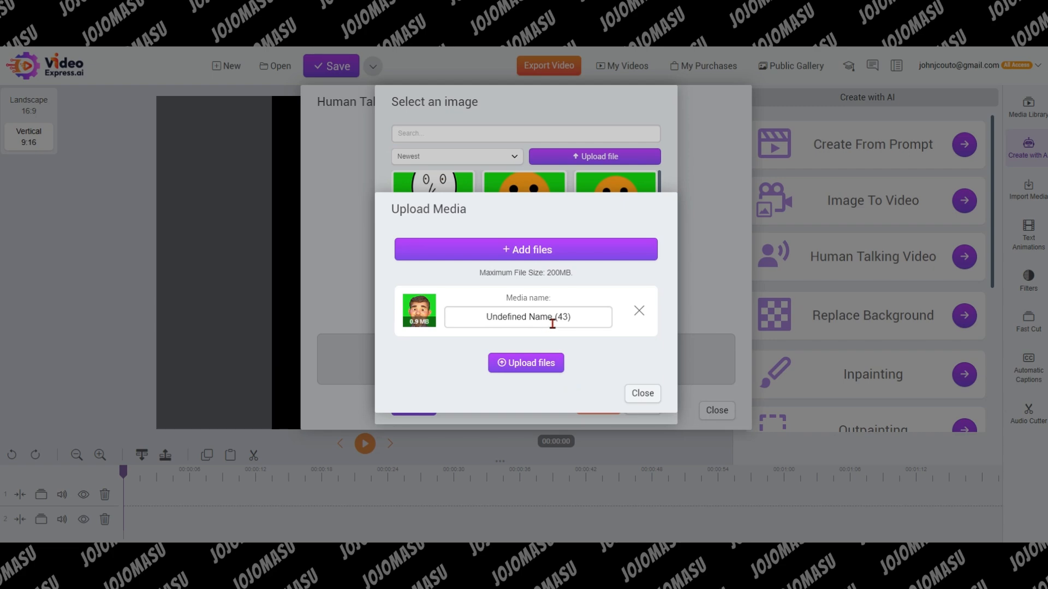
click(527, 373)
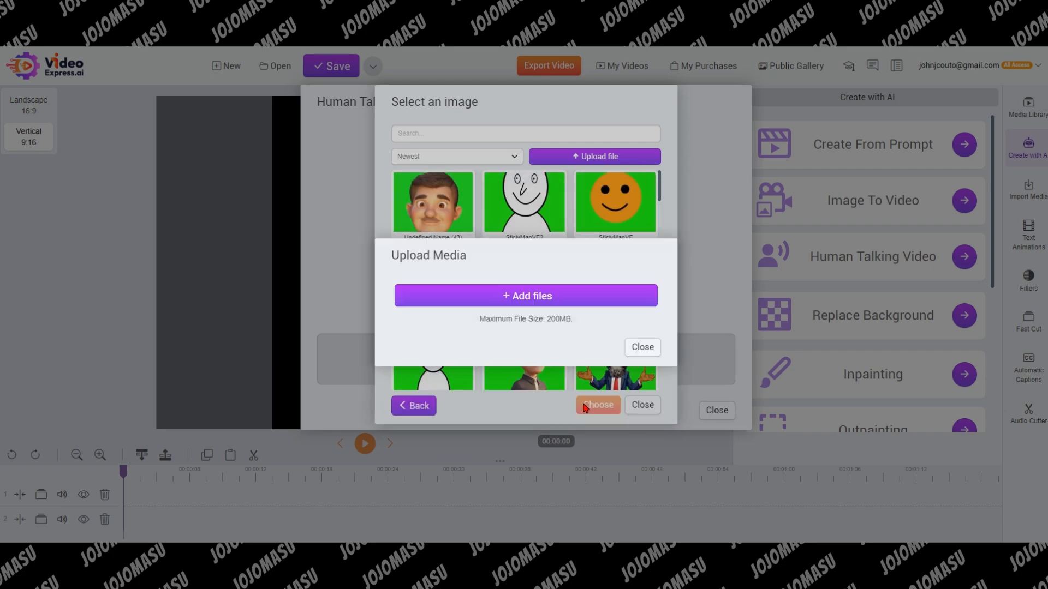
click(639, 350)
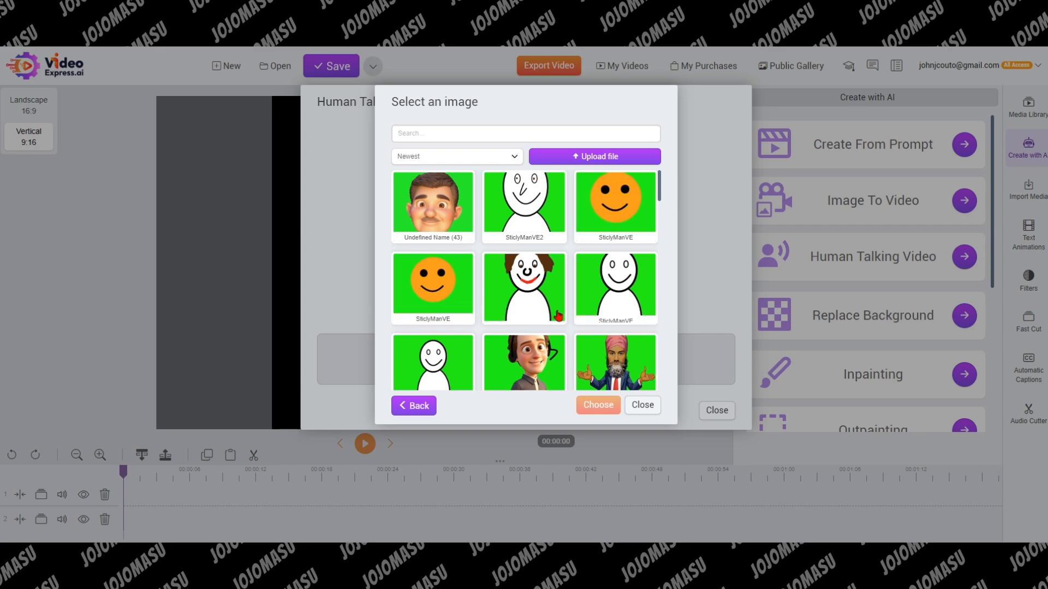
- Choose the uploaded green-background character for the talking video and open its audio creation settings
click(431, 206)
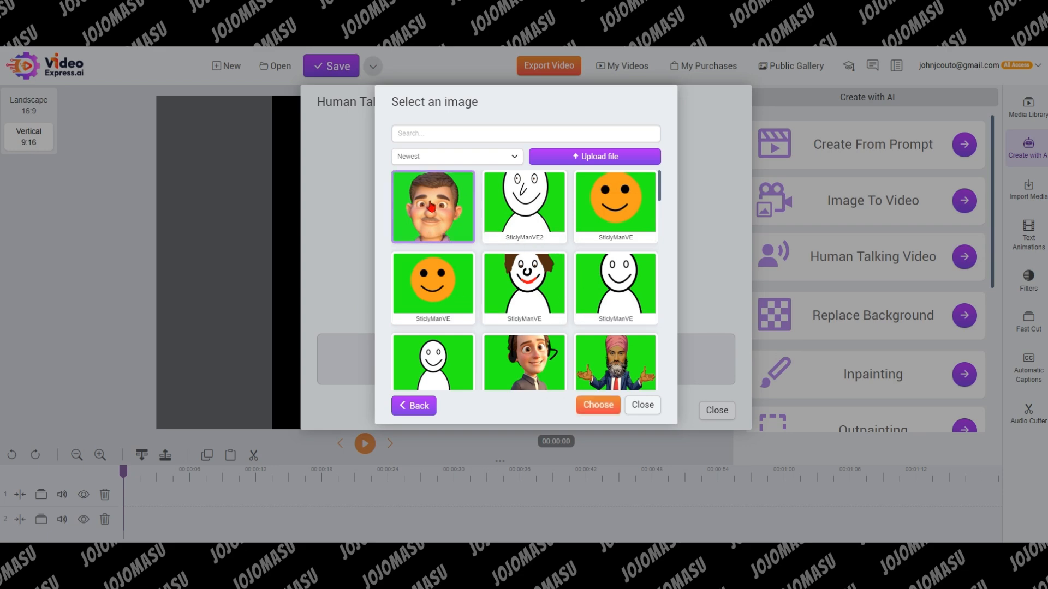
click(602, 407)
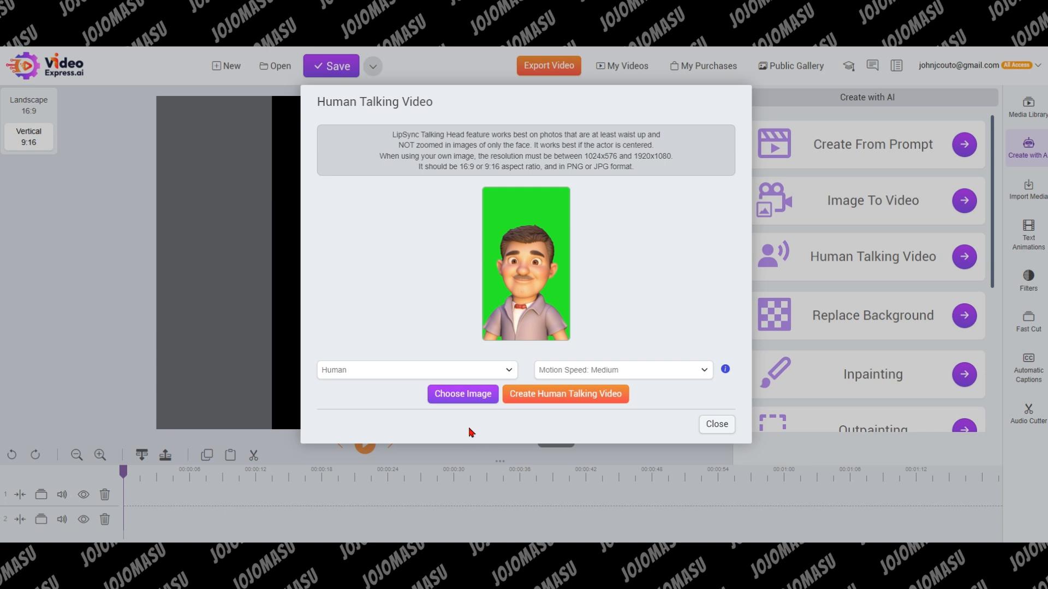
click(576, 399)
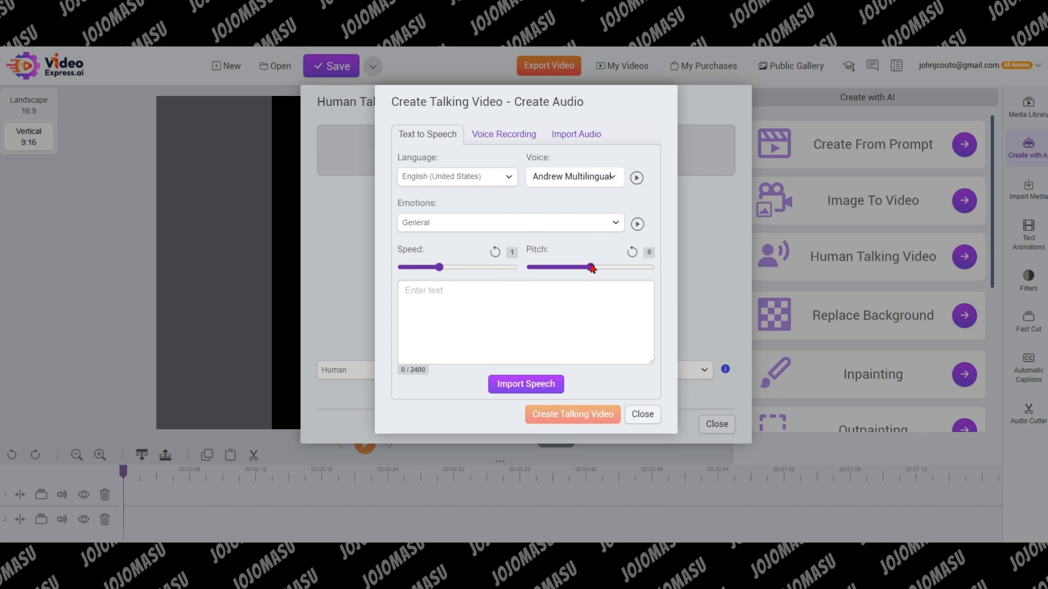
- Enter the text-to-speech greeting "Hi My name is" with the character's first name, followed by a <break/> tag on a new line
click(523, 301)
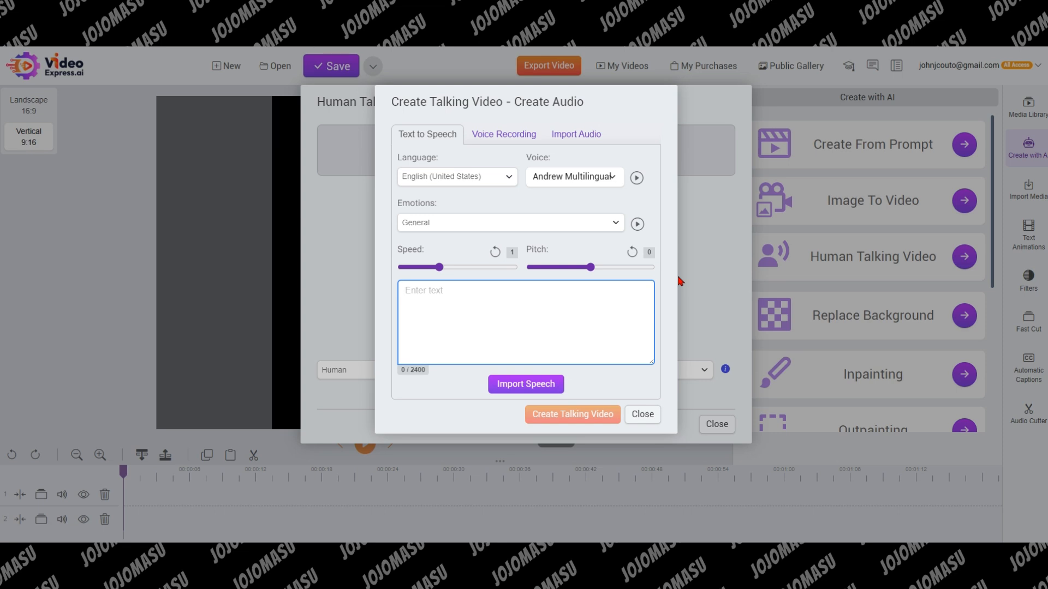
text(Hi)
text(is John )
text(<)
text(bre)
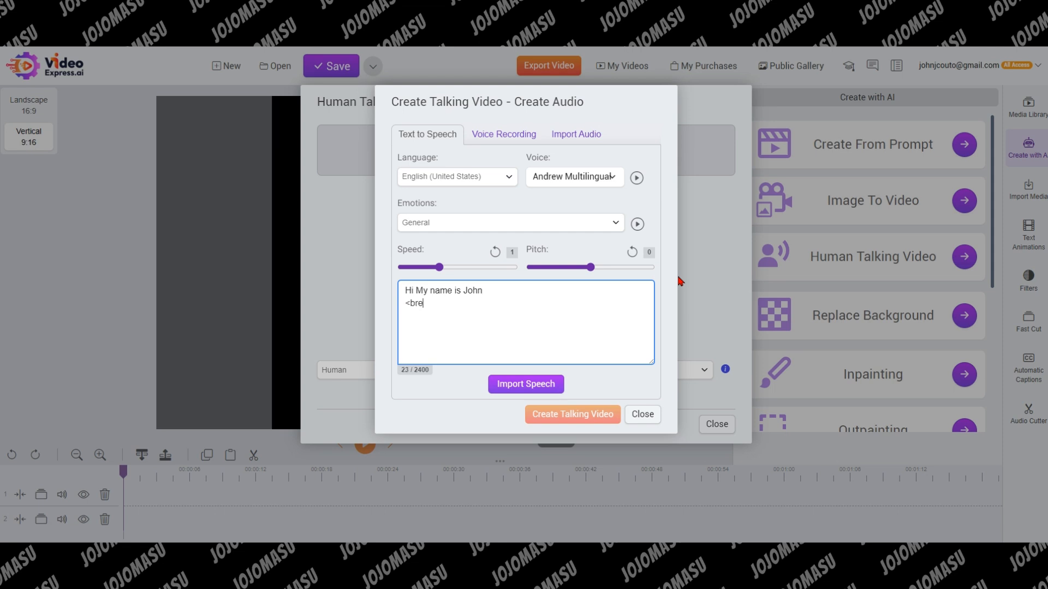
text(ak/>)
- Extend the pause to three consecutive <break/> tags and add the line "It's nice to meet you!" below it
drag(451, 304, 405, 304)
key(ctrl+c)
click(453, 304)
key(ctrl+v)
key(ctrl+v)
click(410, 306)
click(526, 303)
text(It's nice t)
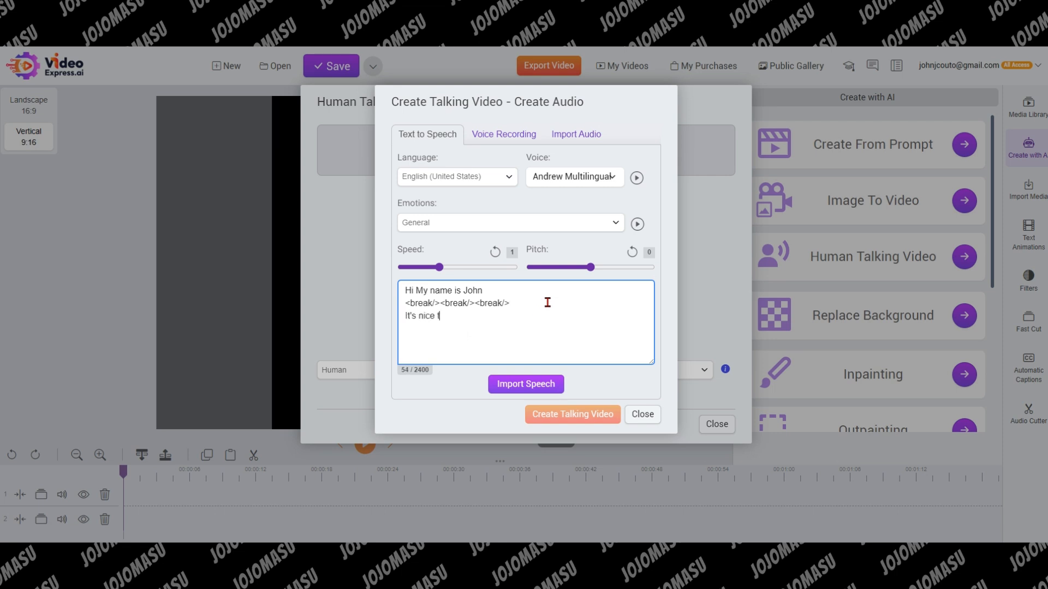
text(o meet you!)
- Insert three <break/> tags on a line above the greeting and six <break/> tags on a line after the closing sentence
drag(508, 304, 403, 303)
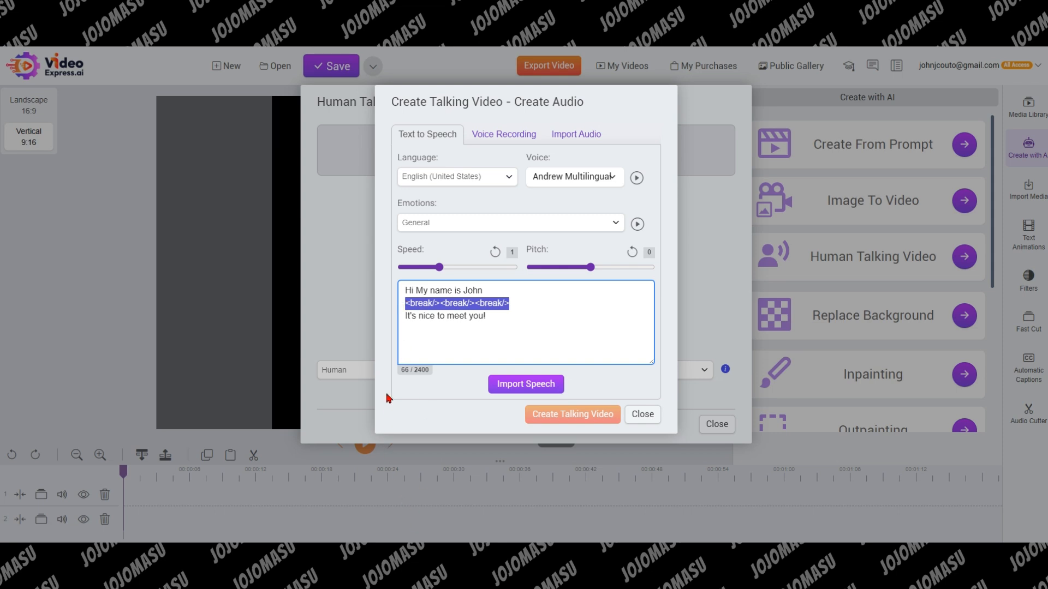
click(404, 291)
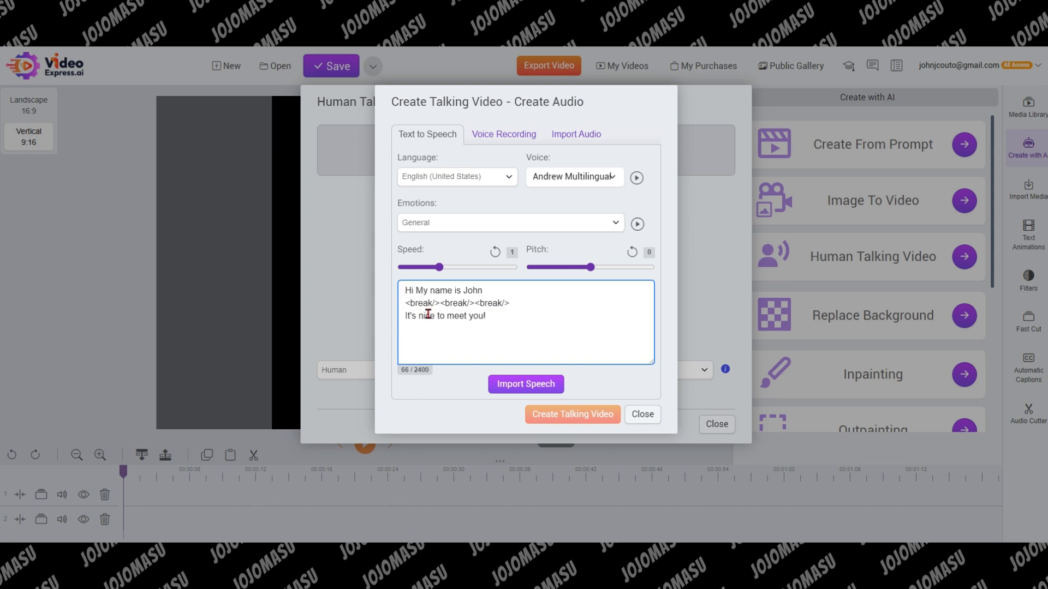
key(ctrl+v)
key(Return)
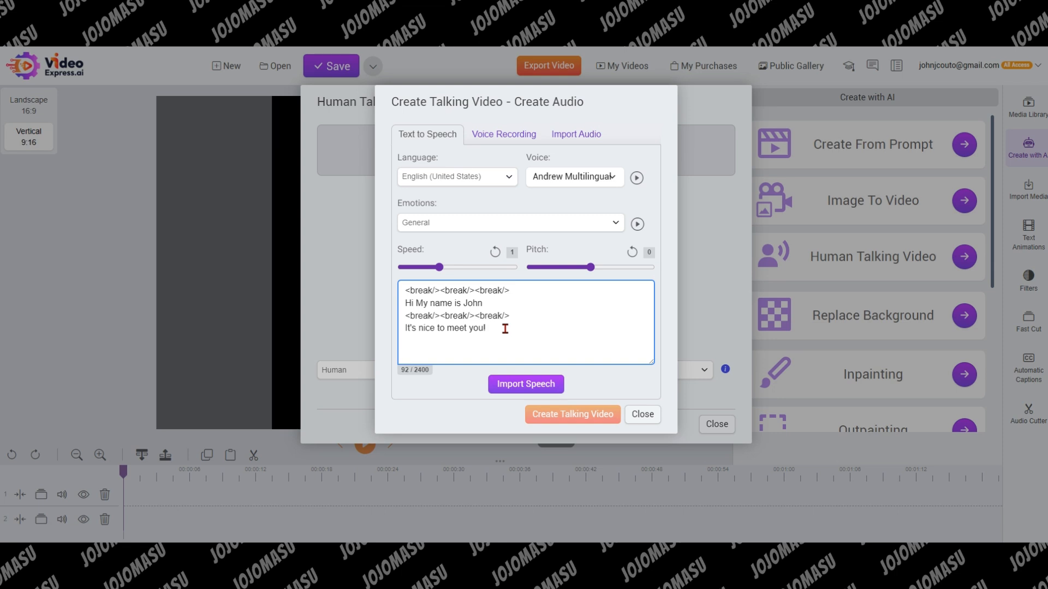
key(ctrl+v)
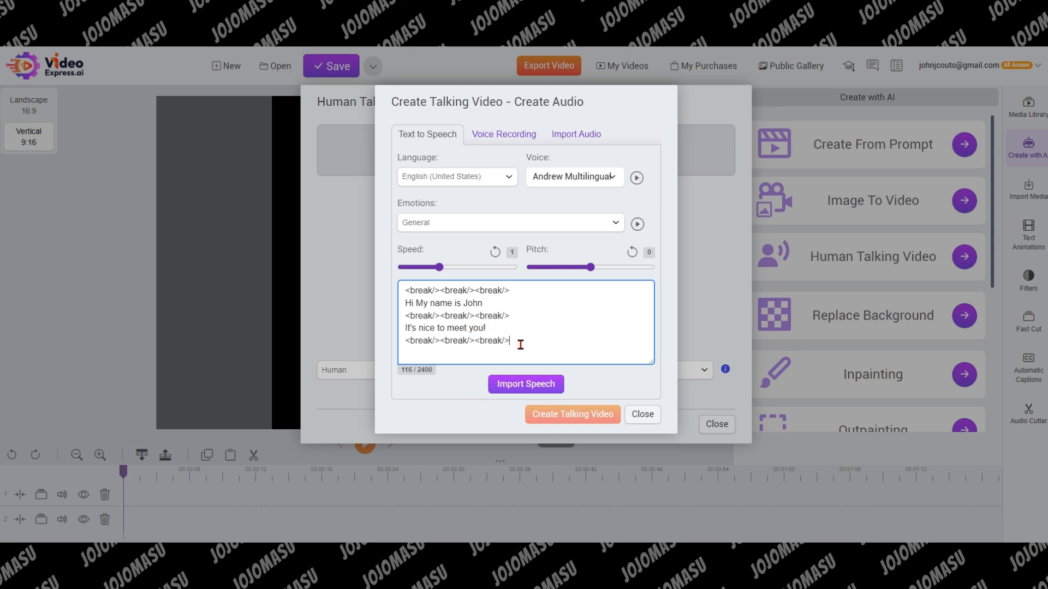
key(ctrl+v)
- Generate and preview the speech audio from the script, and create the Human Talking Video with it
click(539, 386)
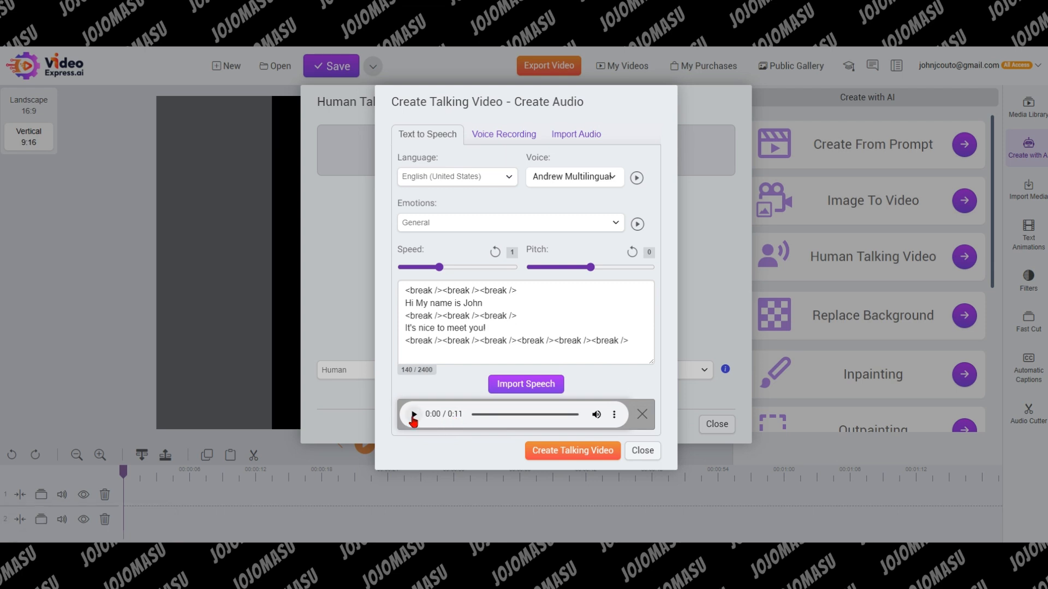
click(413, 416)
click(568, 451)
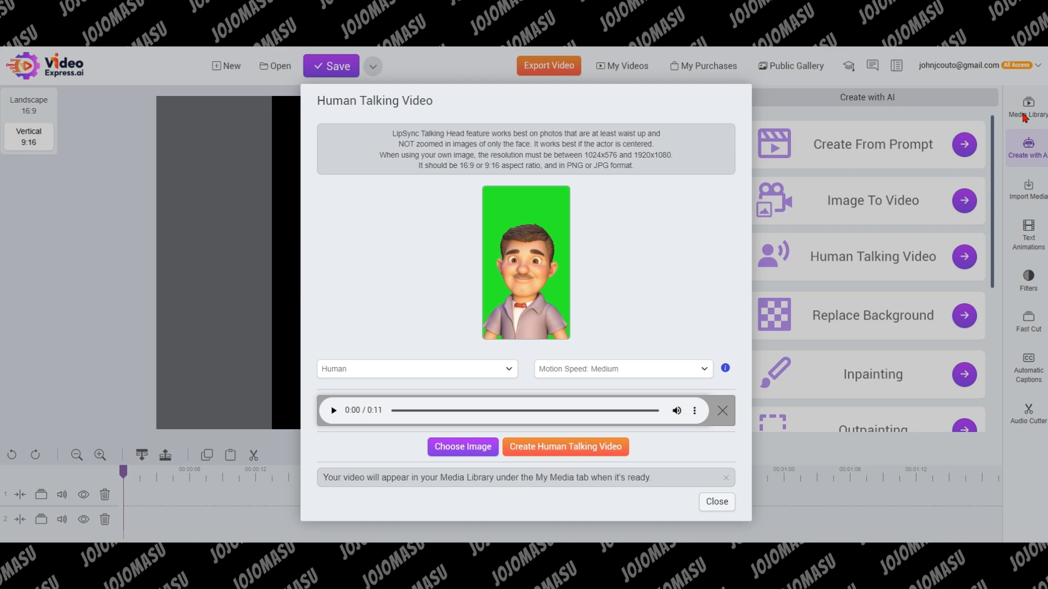
click(717, 502)
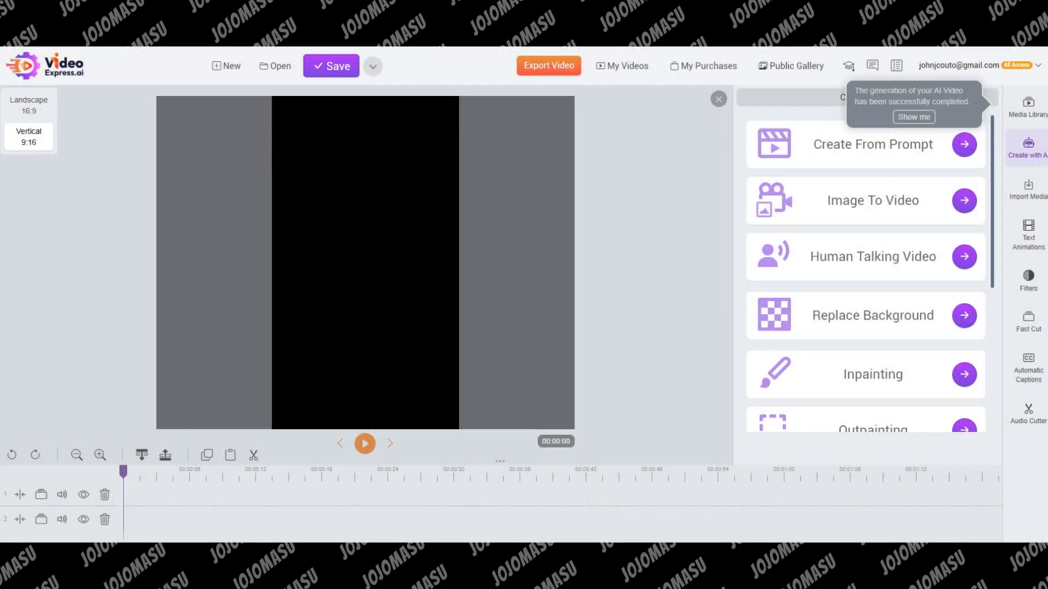
- Show the generated talking video in the media library and play it back
click(923, 121)
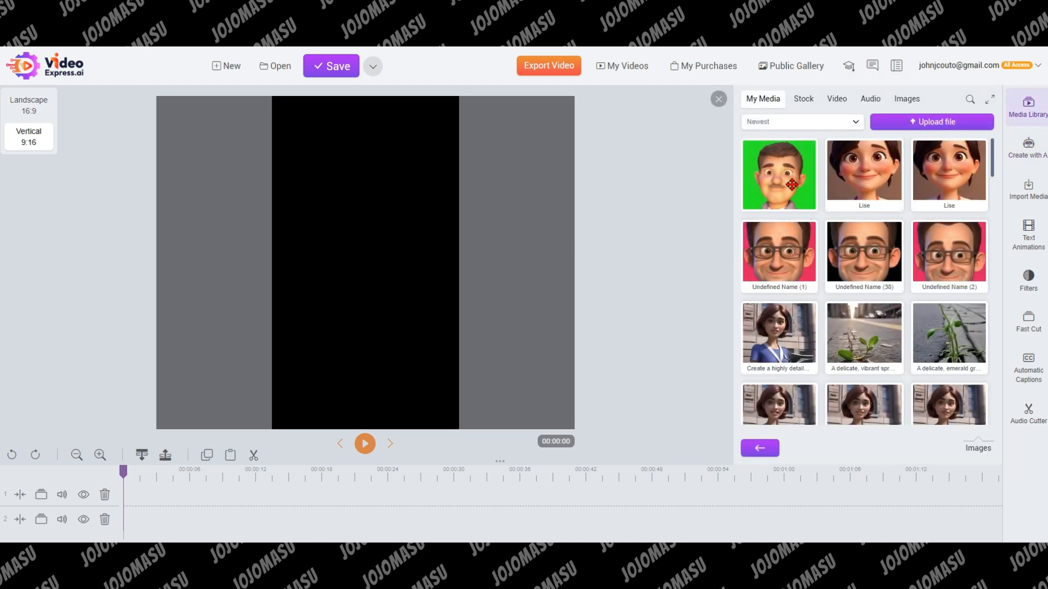
right_click(792, 184)
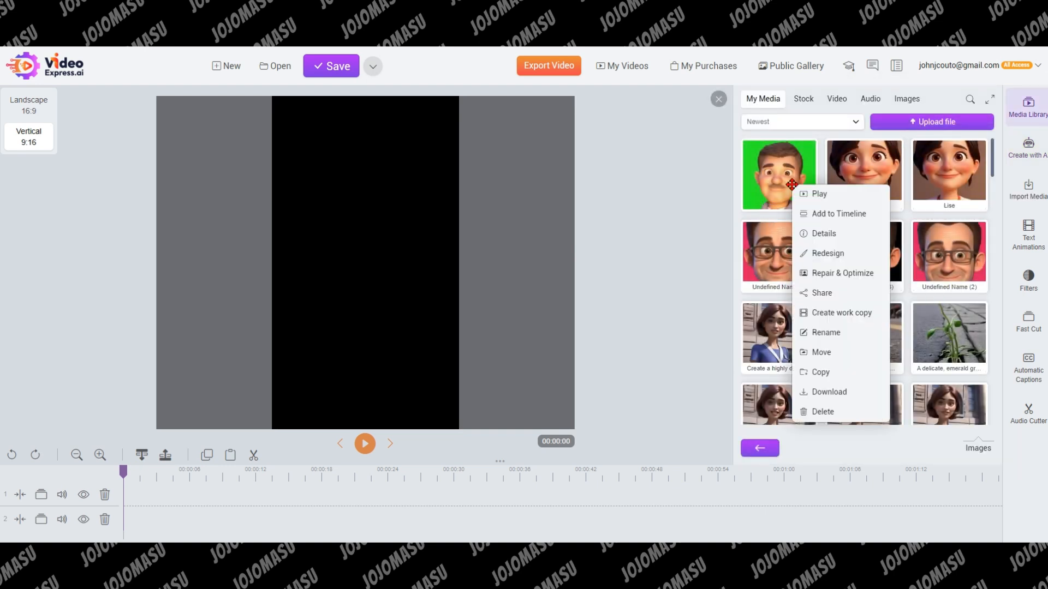
click(821, 196)
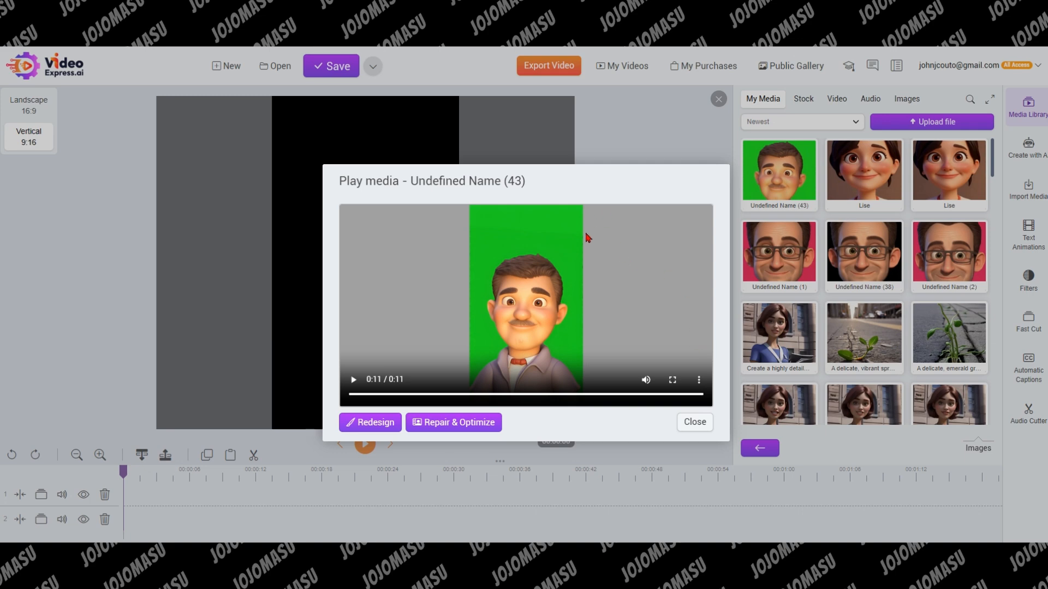
click(693, 422)
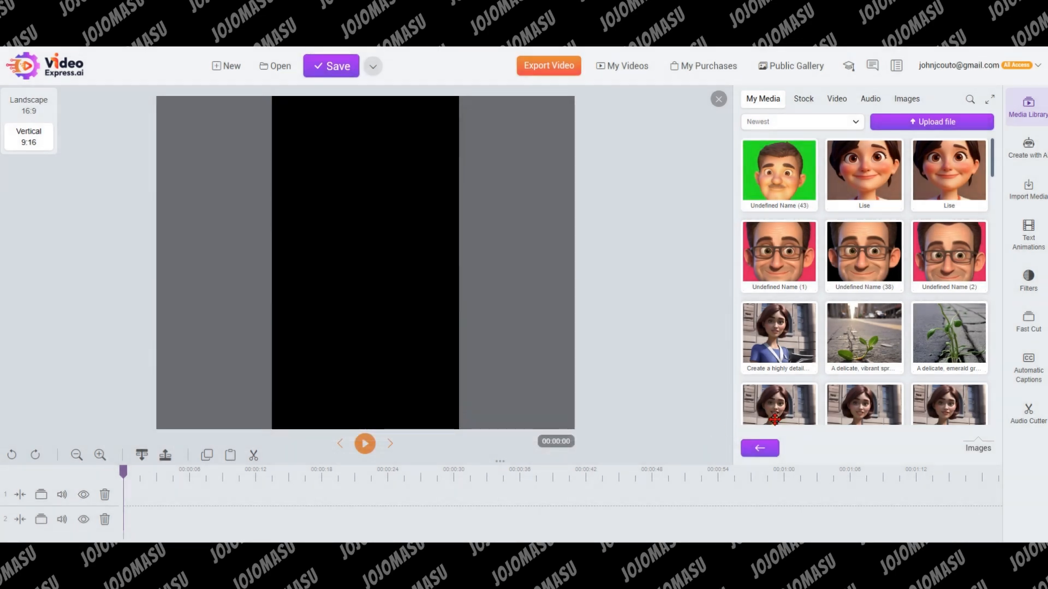
- Download the generated talking video Undefined Name (43) from the media library
right_click(777, 164)
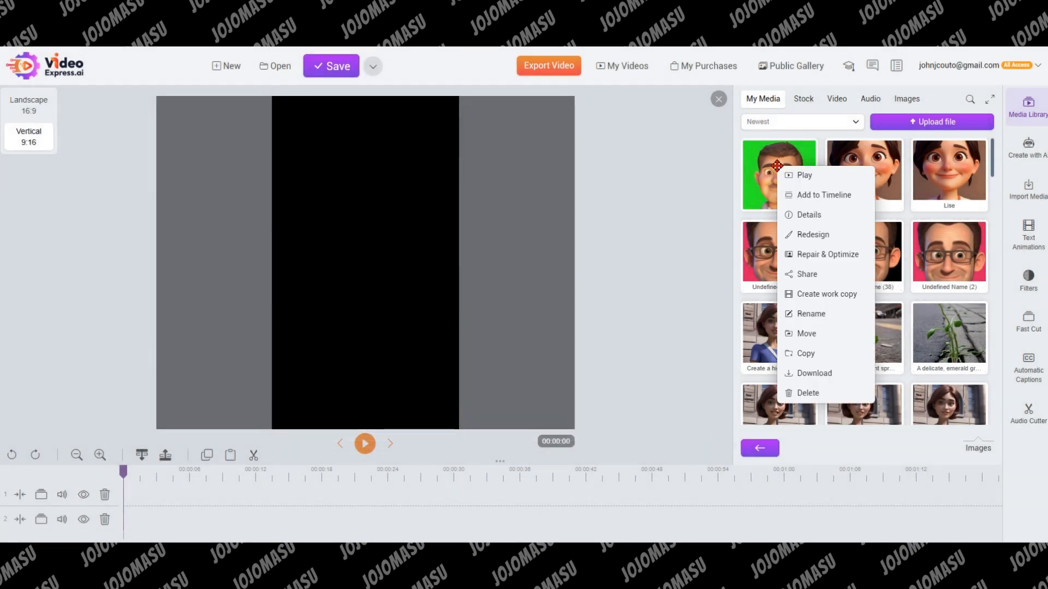
click(805, 373)
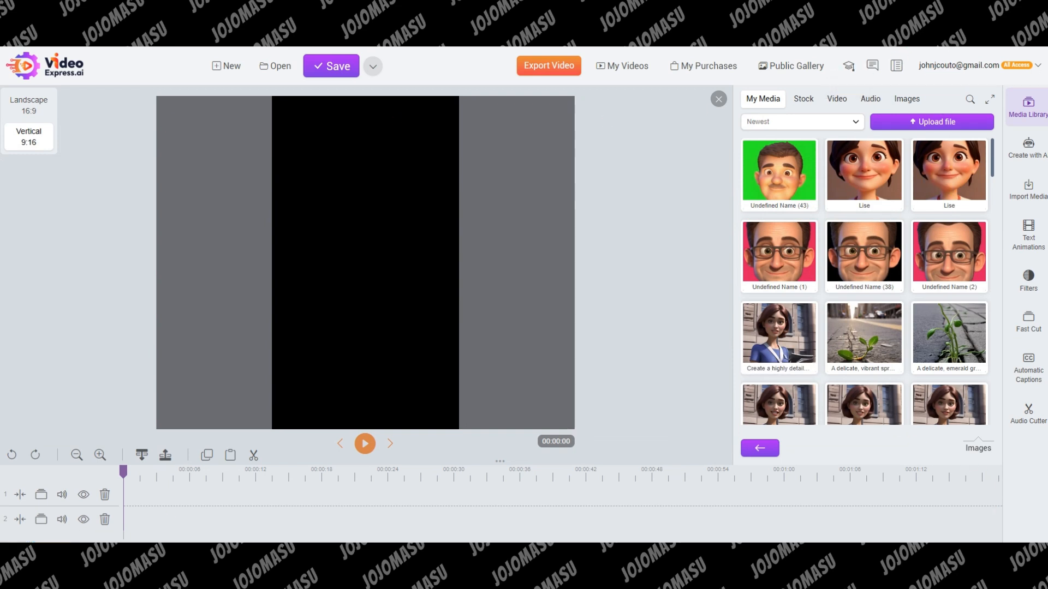
- Switch to VSDC Video Editor and add the downloaded video Undefined Name (43).mp4 to the empty scene, leaving the editor maximized
drag(1, 215, 839, 101)
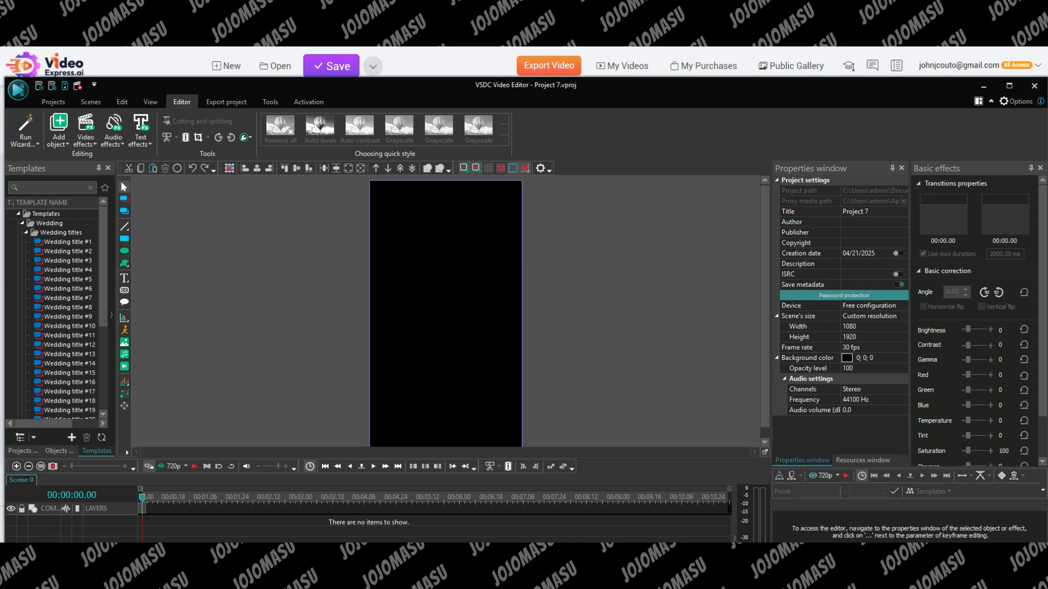
click(1010, 7)
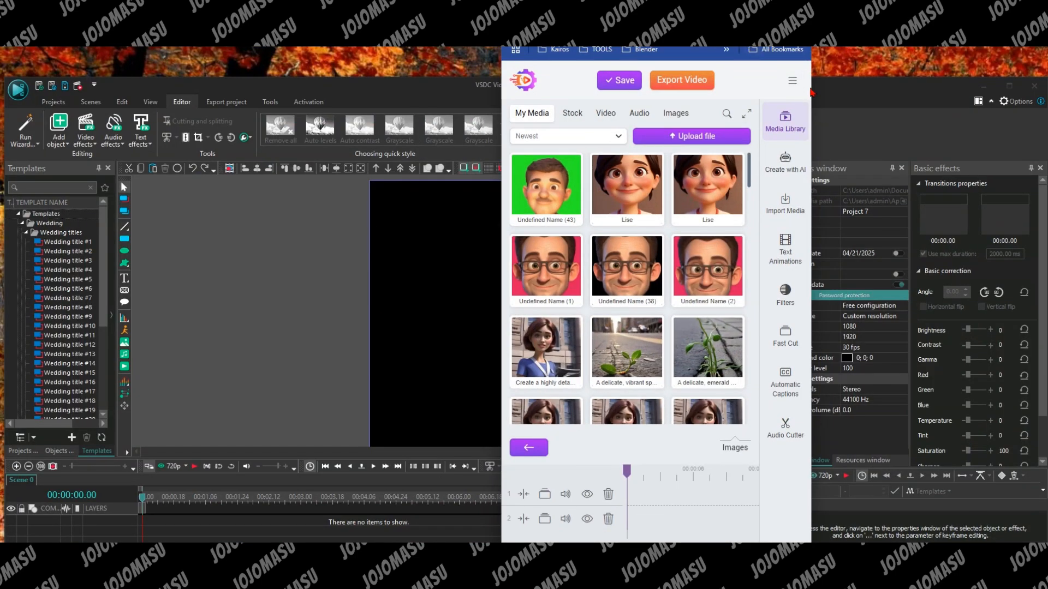
drag(811, 92, 1032, 101)
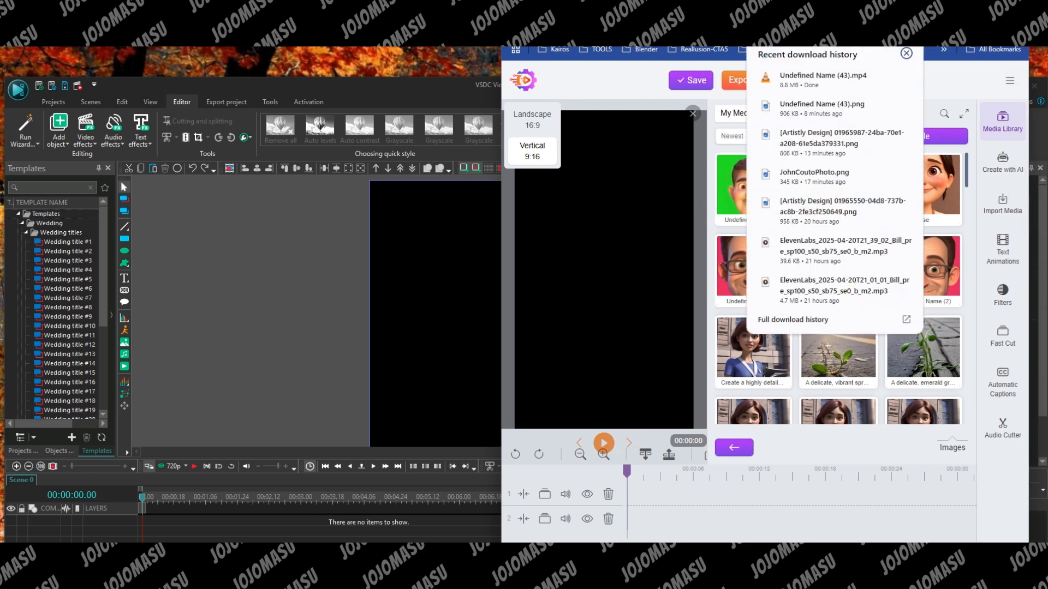
drag(823, 79, 431, 281)
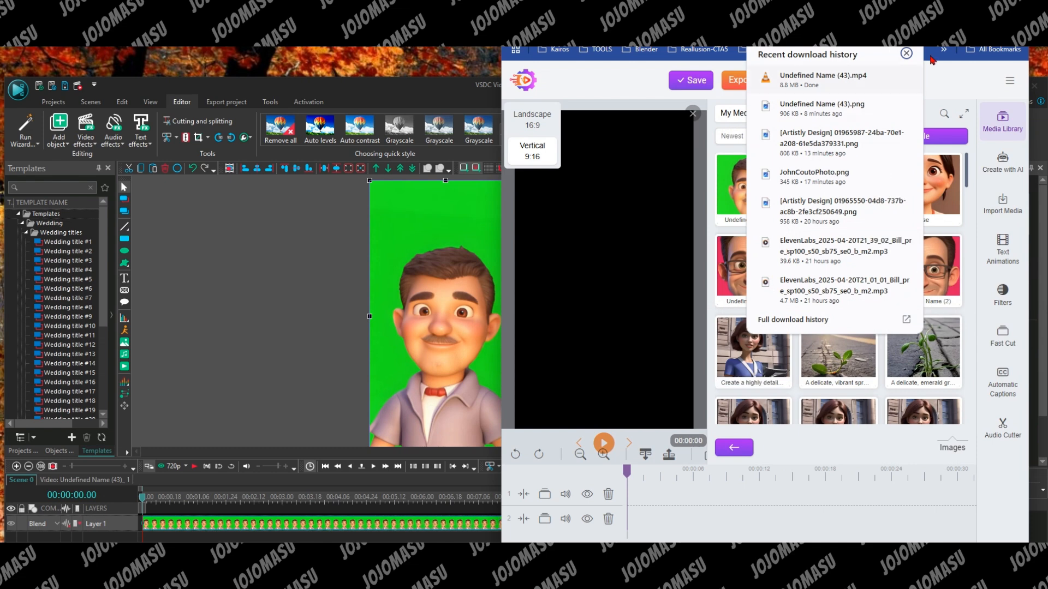
click(964, 11)
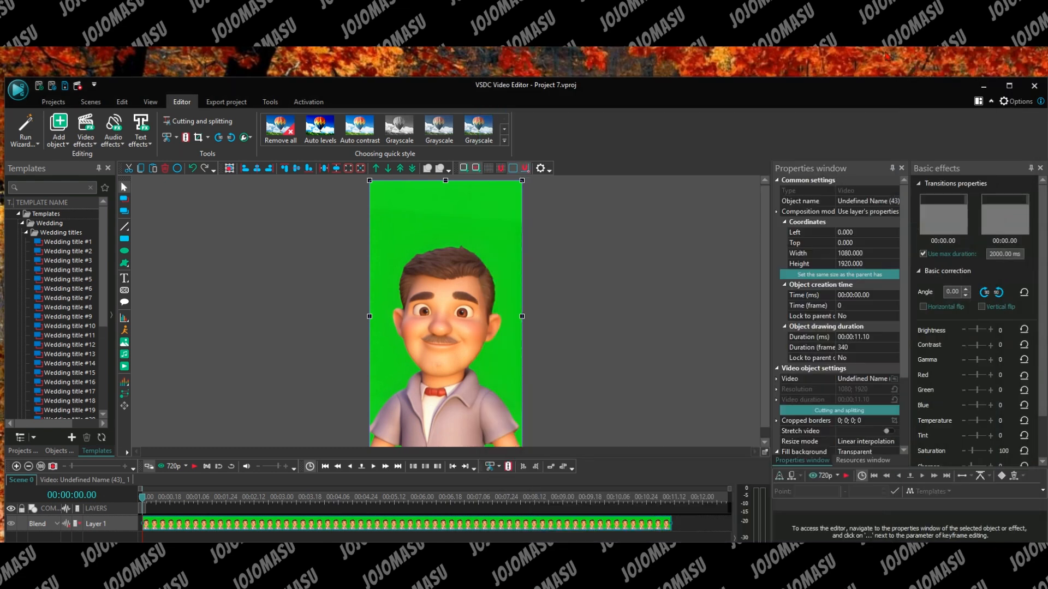
double_click(812, 94)
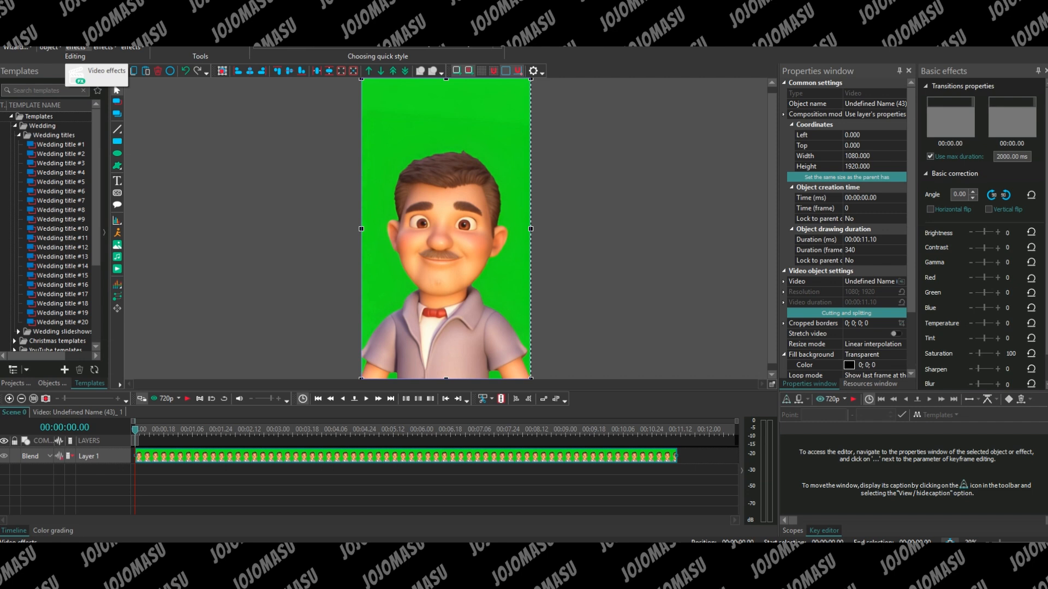
- Apply the Background remover effect to the character video for the whole parent duration, on a new layer
click(75, 47)
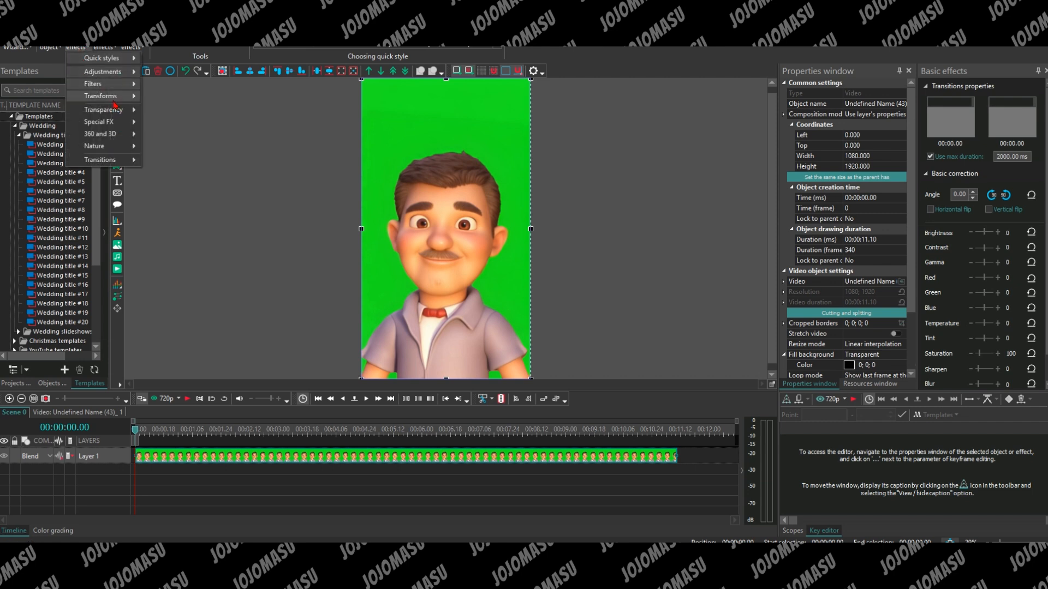
mouse_move(122, 112)
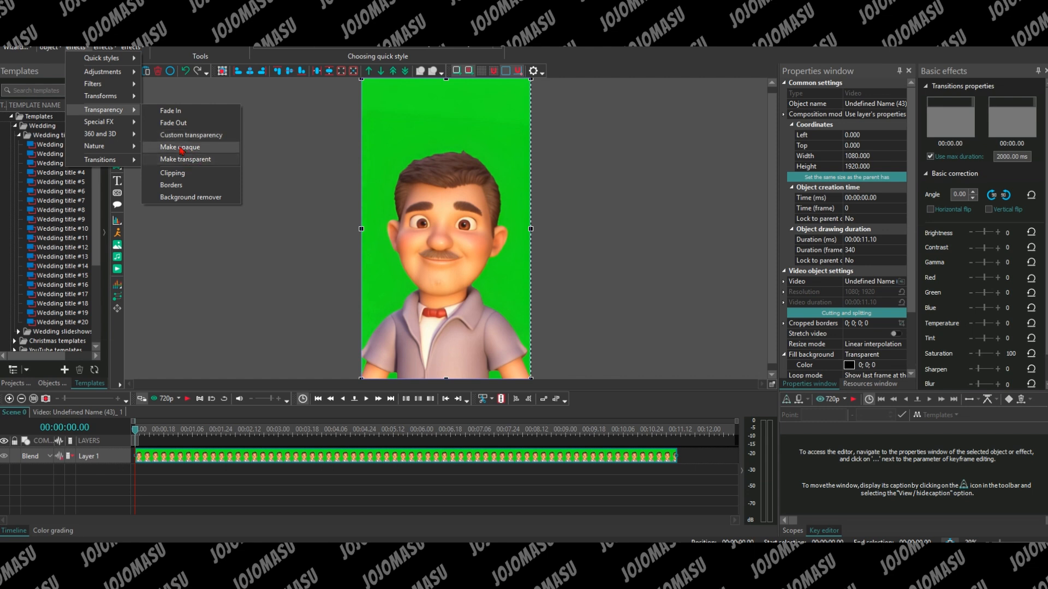
click(185, 198)
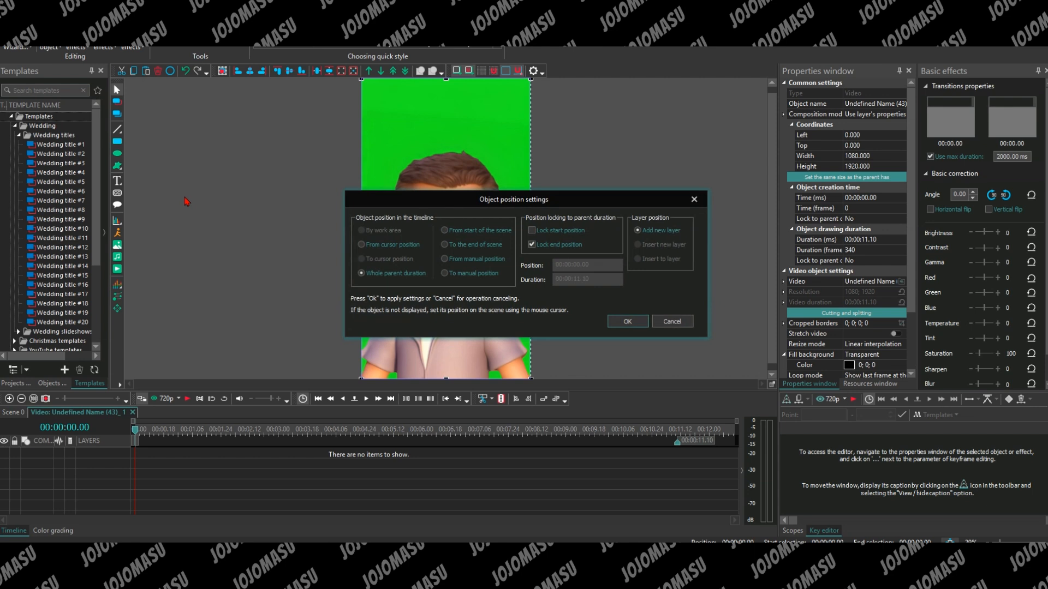
drag(565, 204, 867, 98)
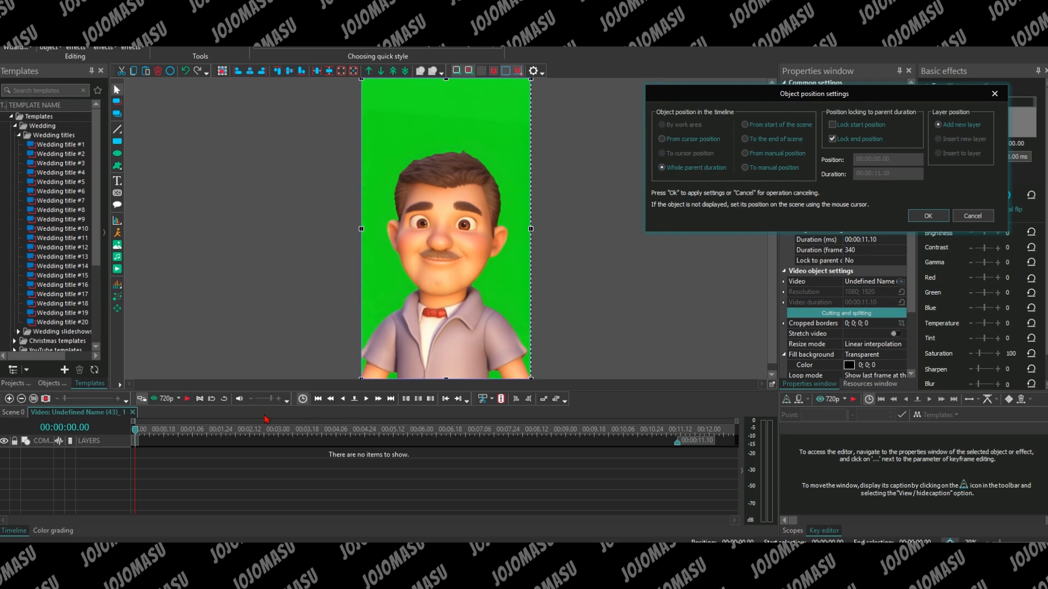
click(928, 217)
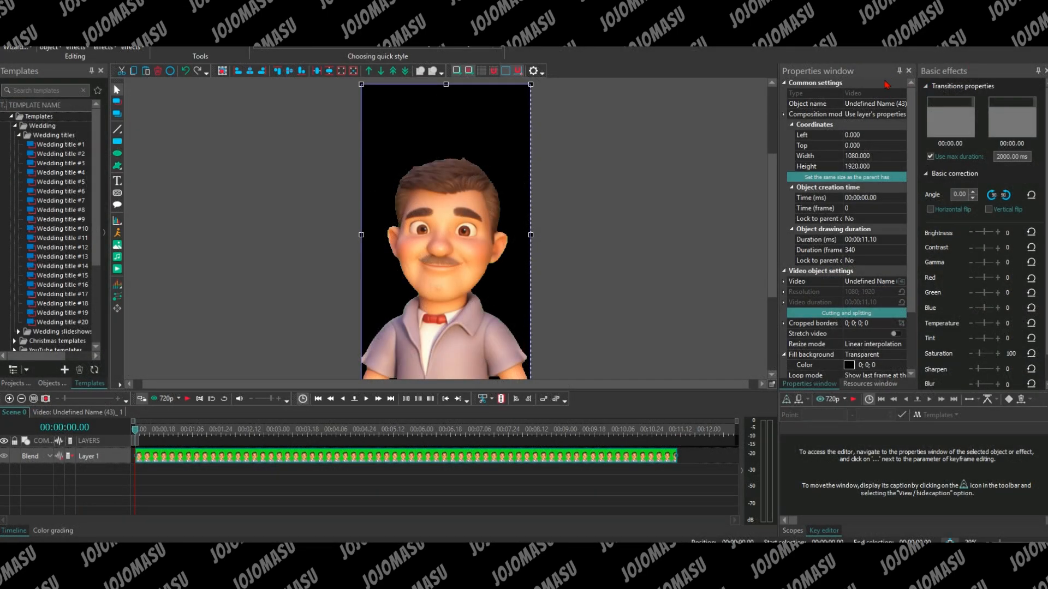
- Place the stage image from the project resources on a layer beneath the character video and enlarge it to fill the scene behind him
click(873, 383)
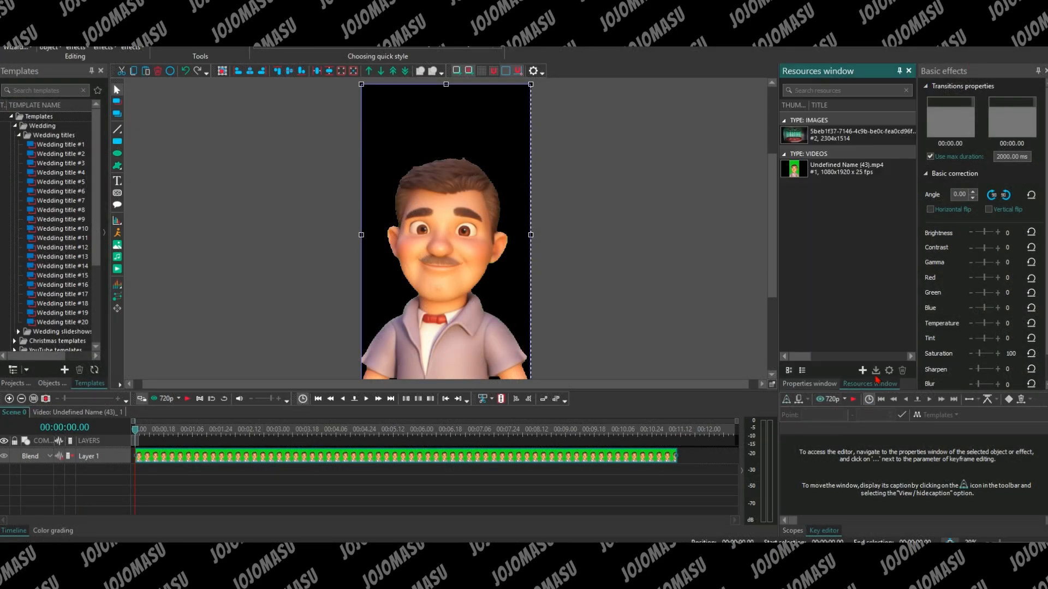
drag(796, 136, 310, 476)
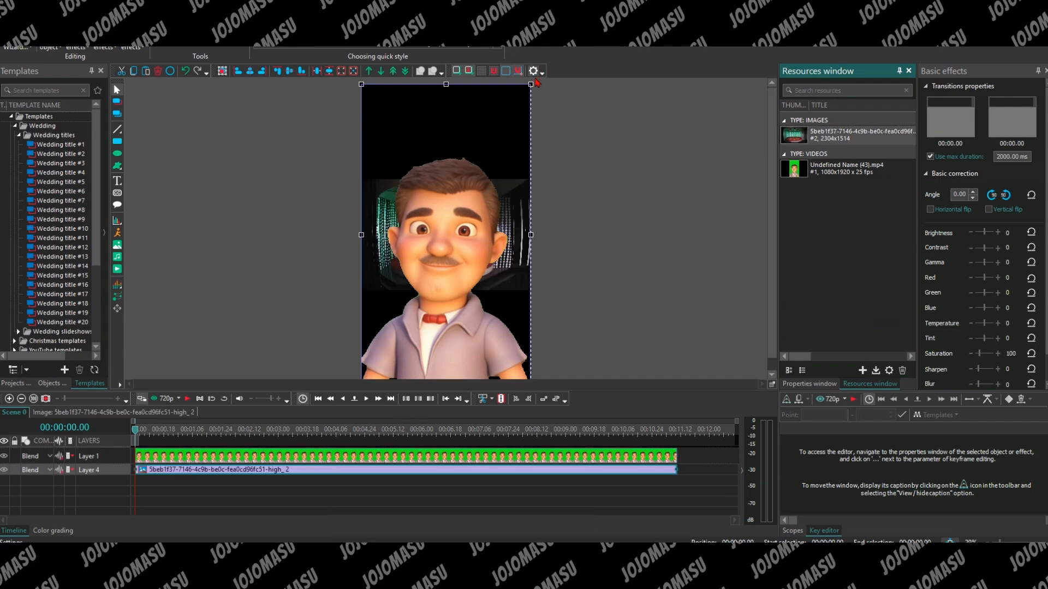
drag(531, 84, 843, 0)
drag(714, 178, 554, 261)
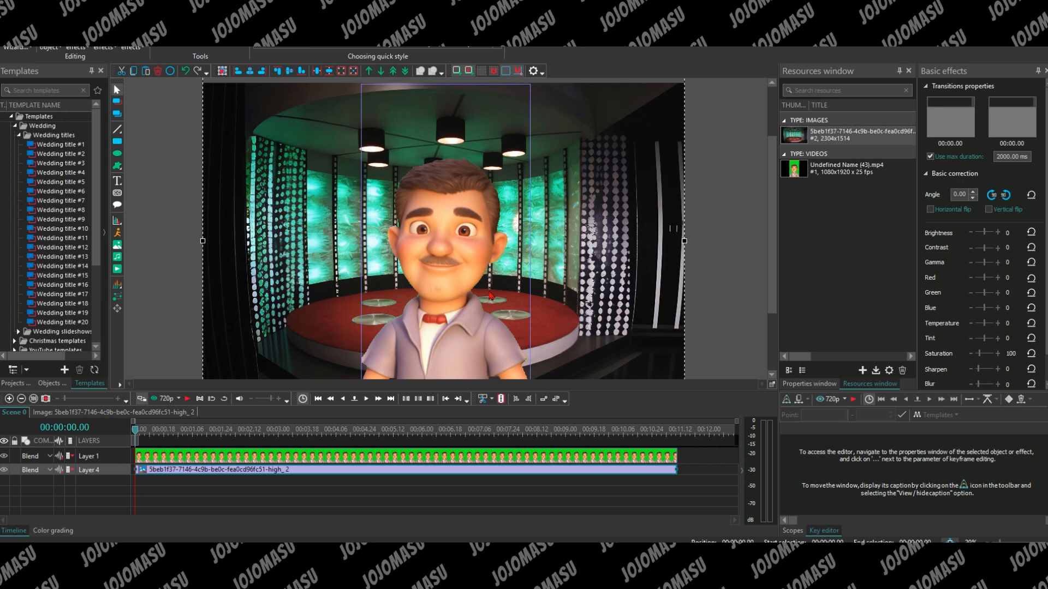
- Set the scene size of Project 7 to 1920 wide by 1080 high
click(468, 249)
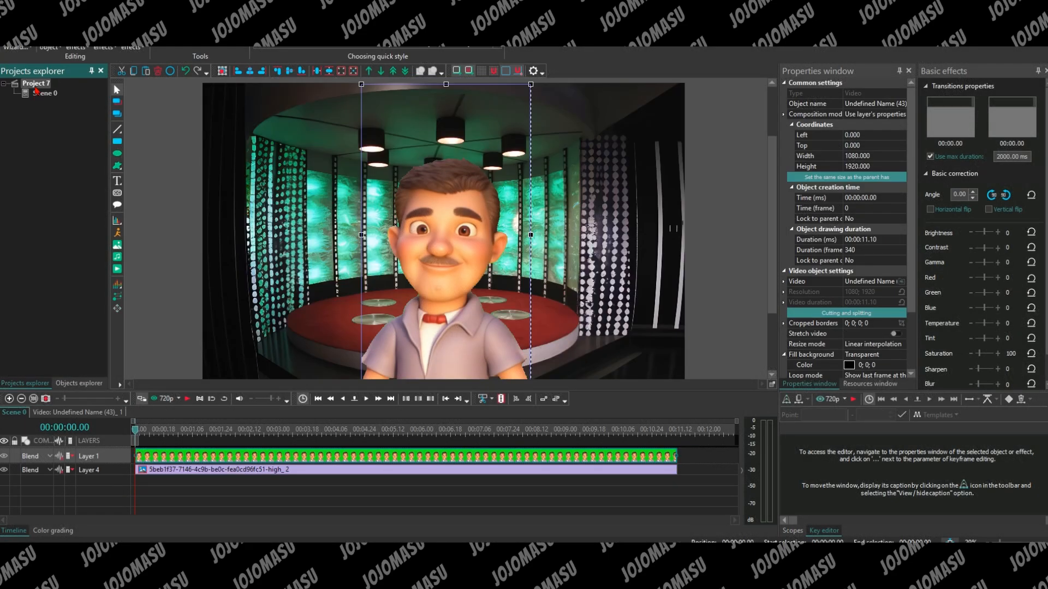
click(36, 84)
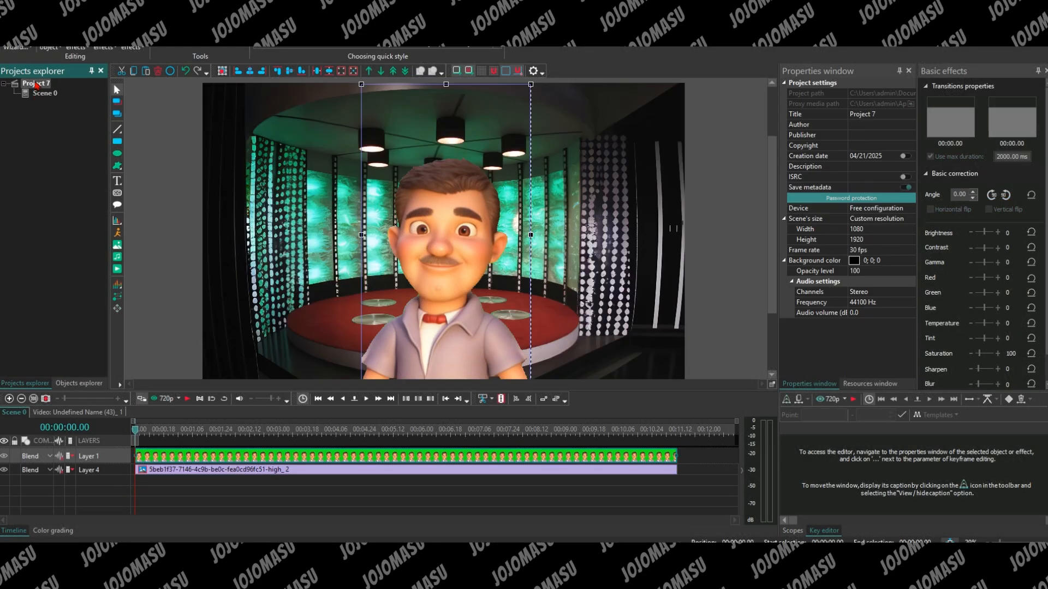
click(878, 233)
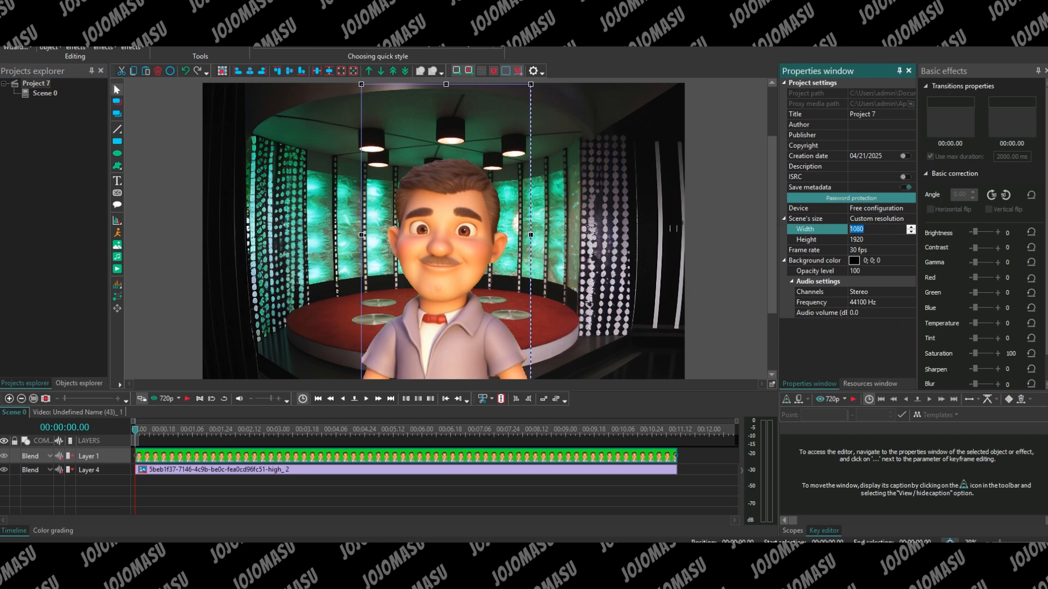
text(1)
click(871, 242)
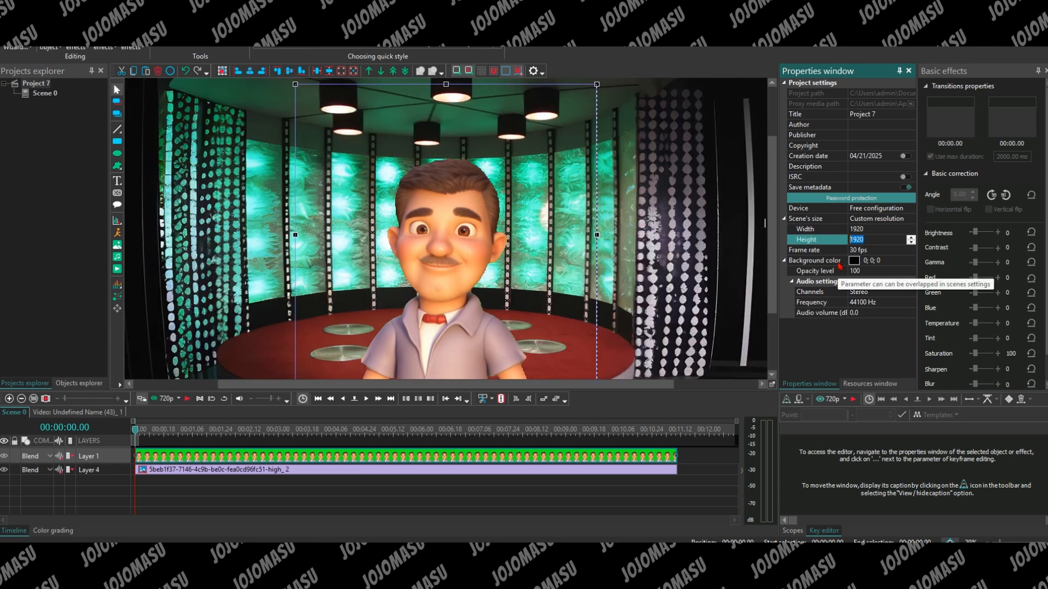
text(10)
key(Return)
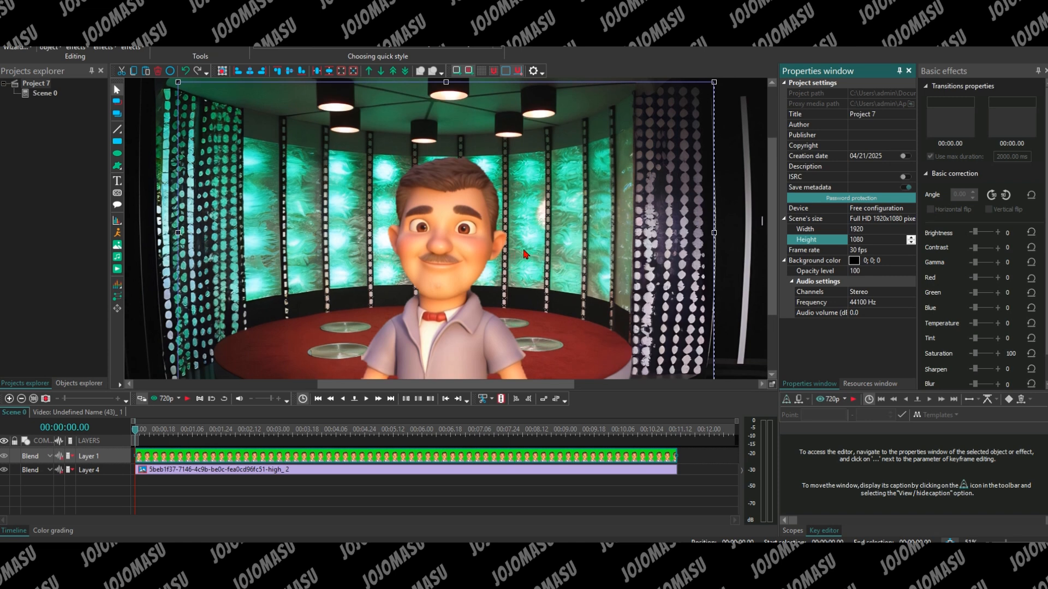
- Select the background image, preview the composited scene through to the end, and return the playhead to the start
click(145, 174)
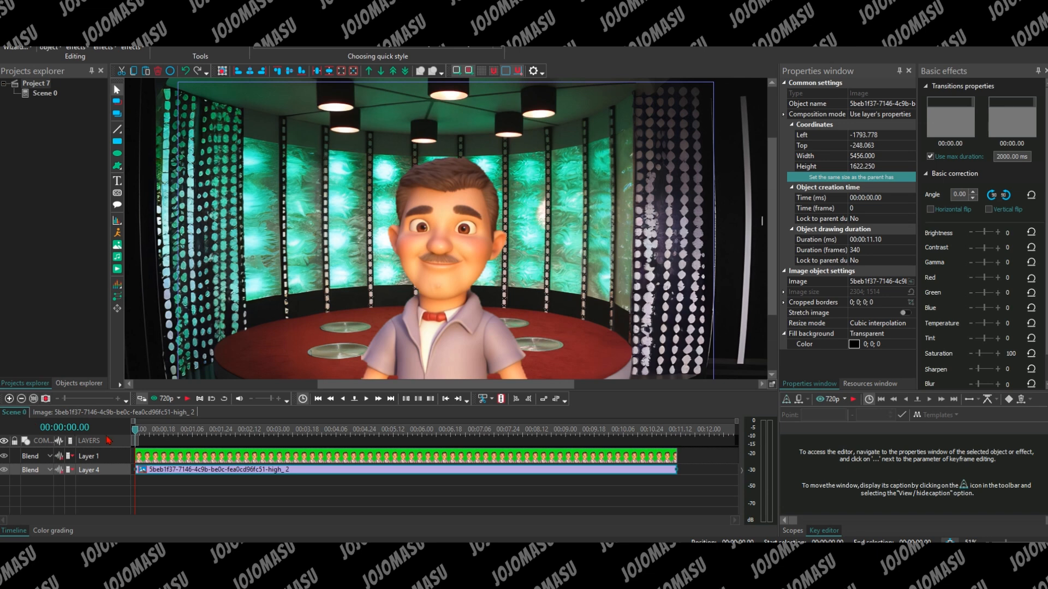
click(187, 400)
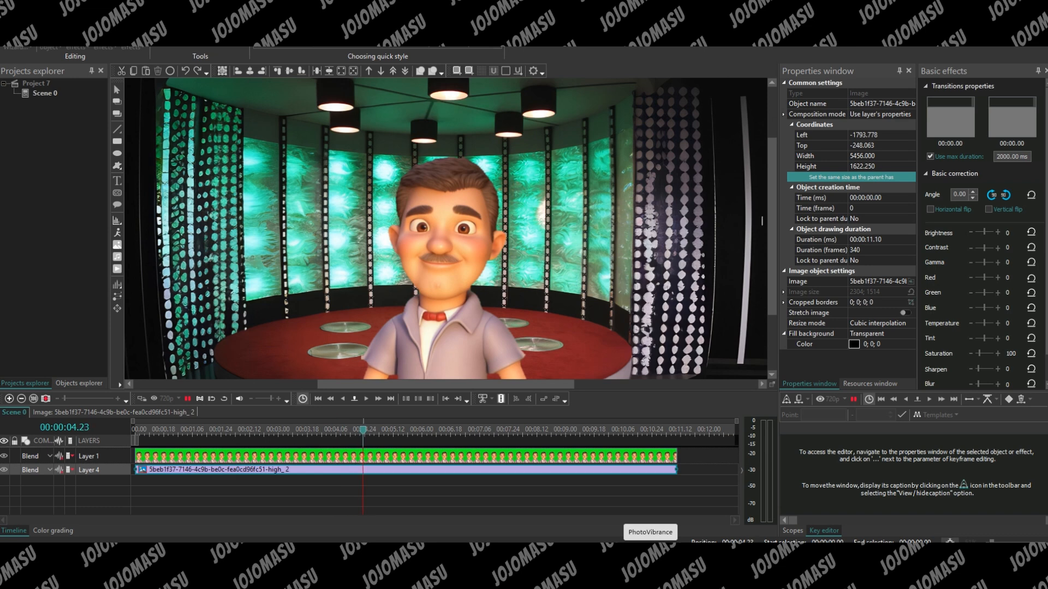
mouse_move(624, 557)
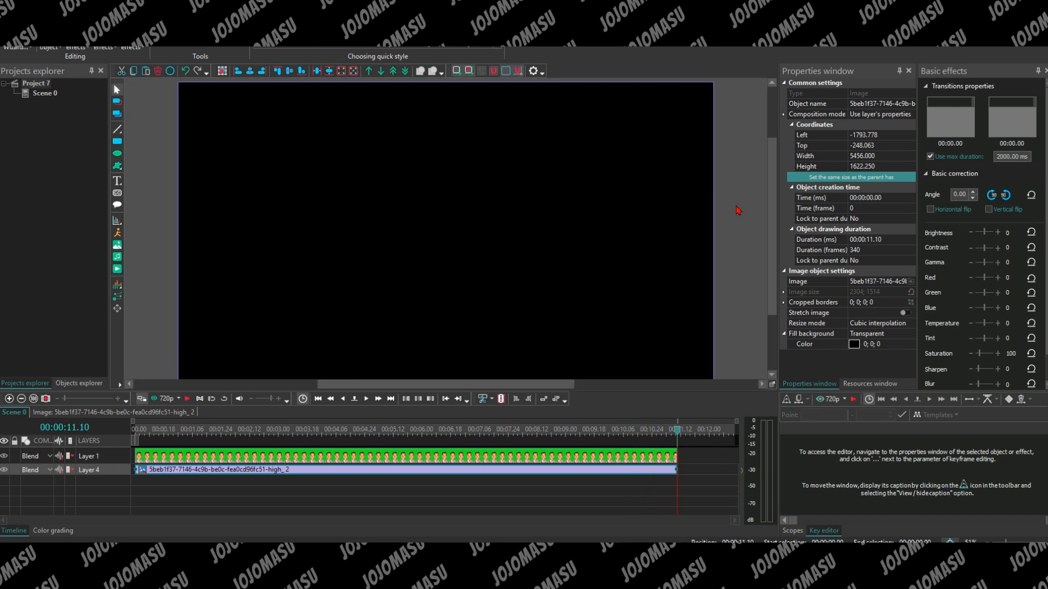
drag(677, 432, 375, 463)
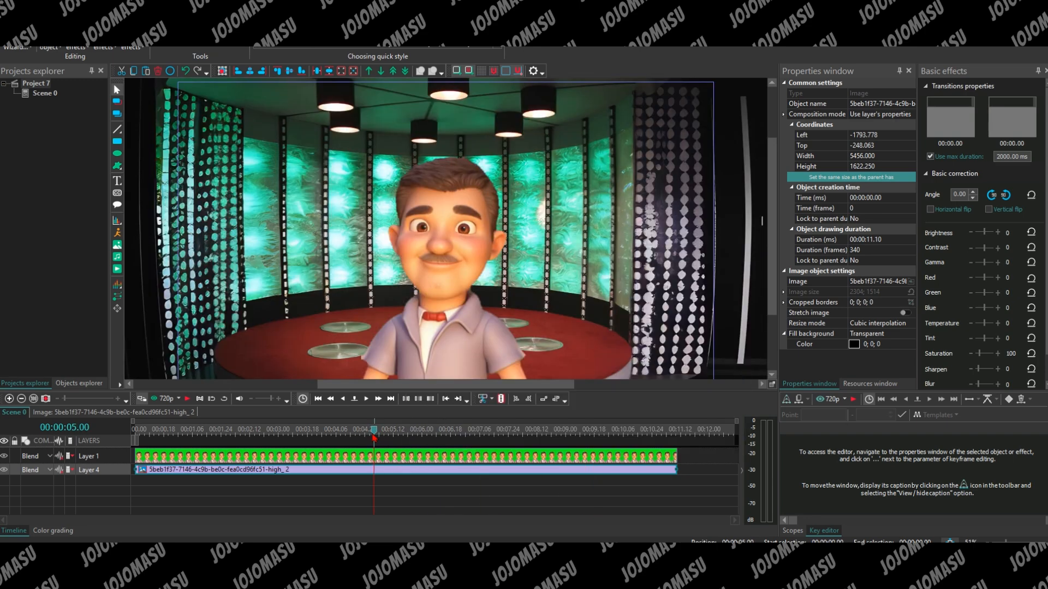
drag(378, 429, 98, 440)
- Select the character video, play the whole scene again, and bring the playhead back to 00:00:00.00
click(443, 316)
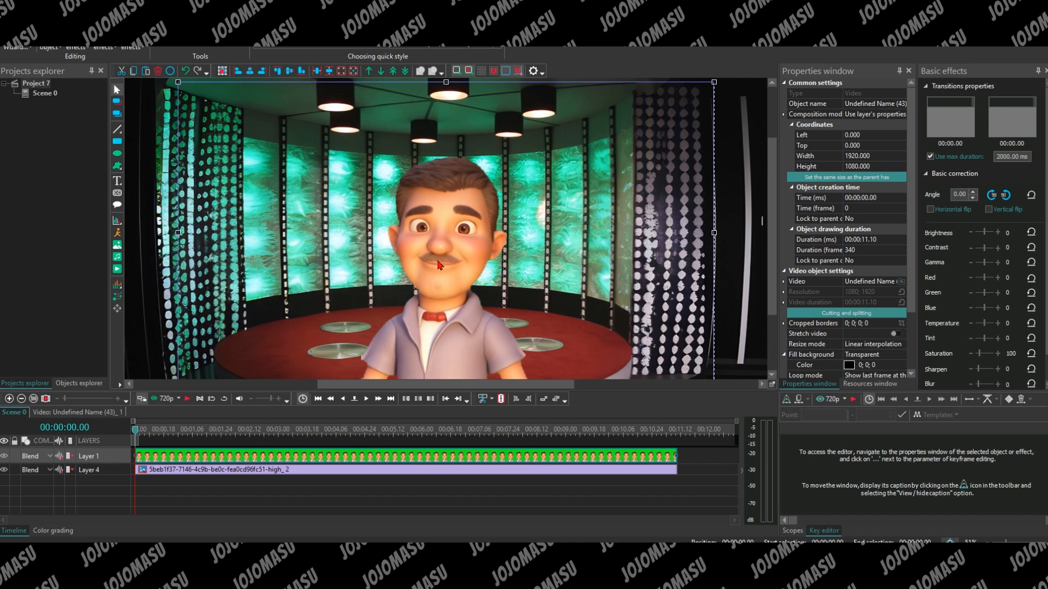
click(188, 400)
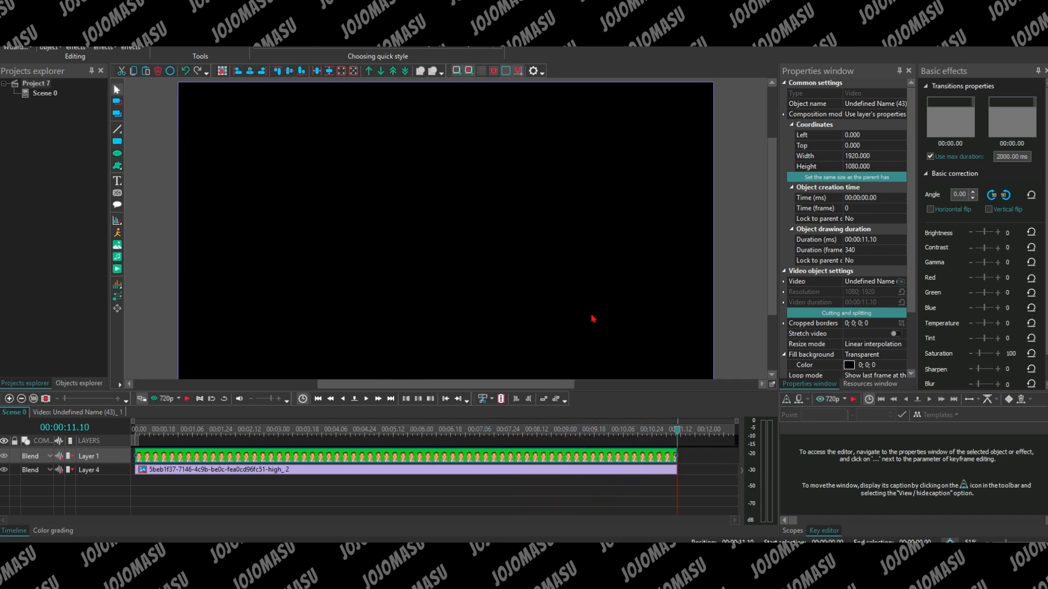
click(676, 438)
drag(677, 439, 134, 433)
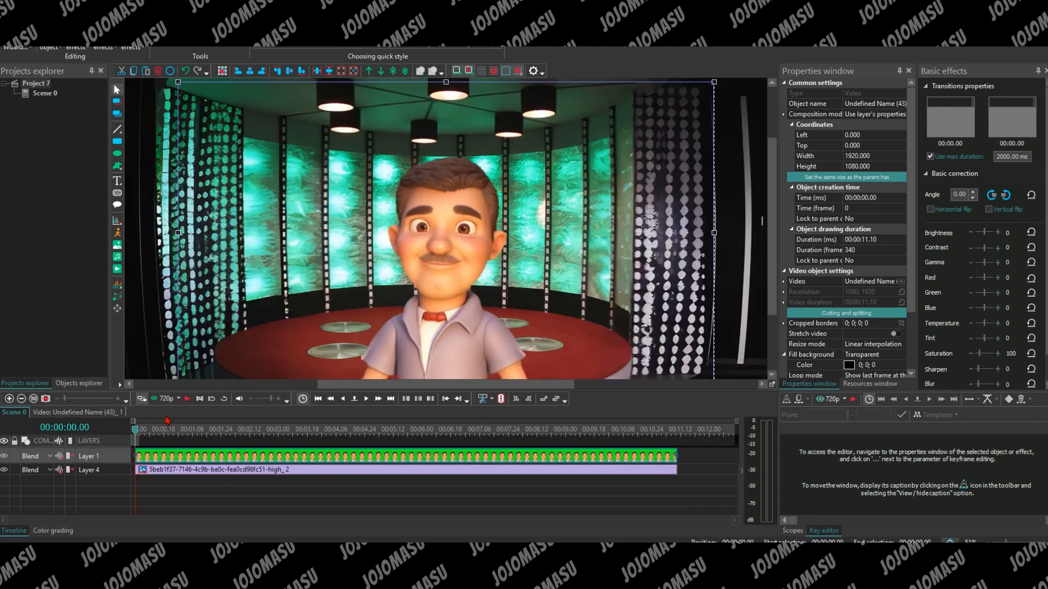